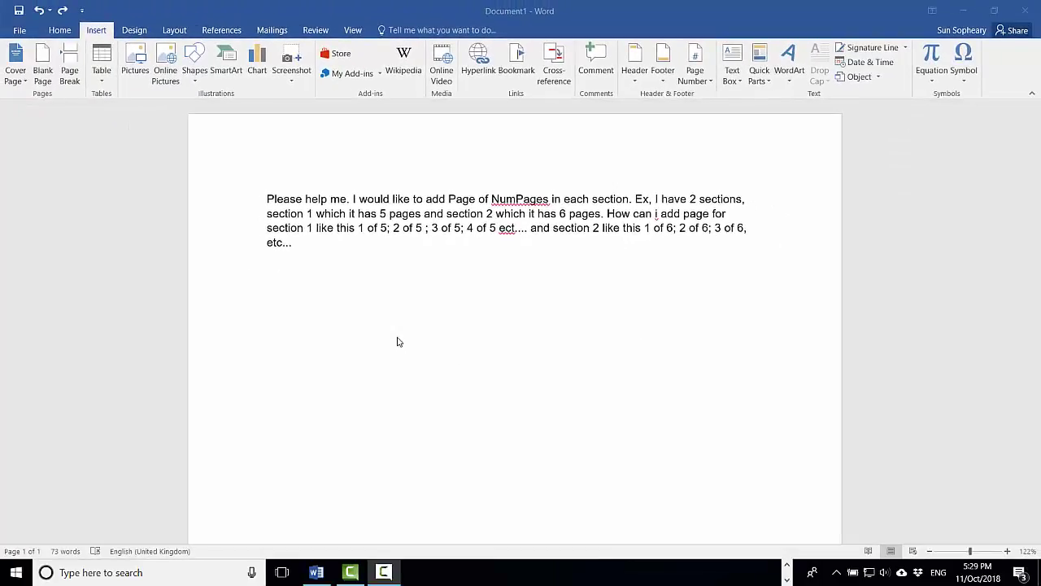
Insert a Blank built-in header at the top of the page.
{"action": "scroll", "coordinate": [397, 305], "scroll_direction": "down", "scroll_amount": 10}
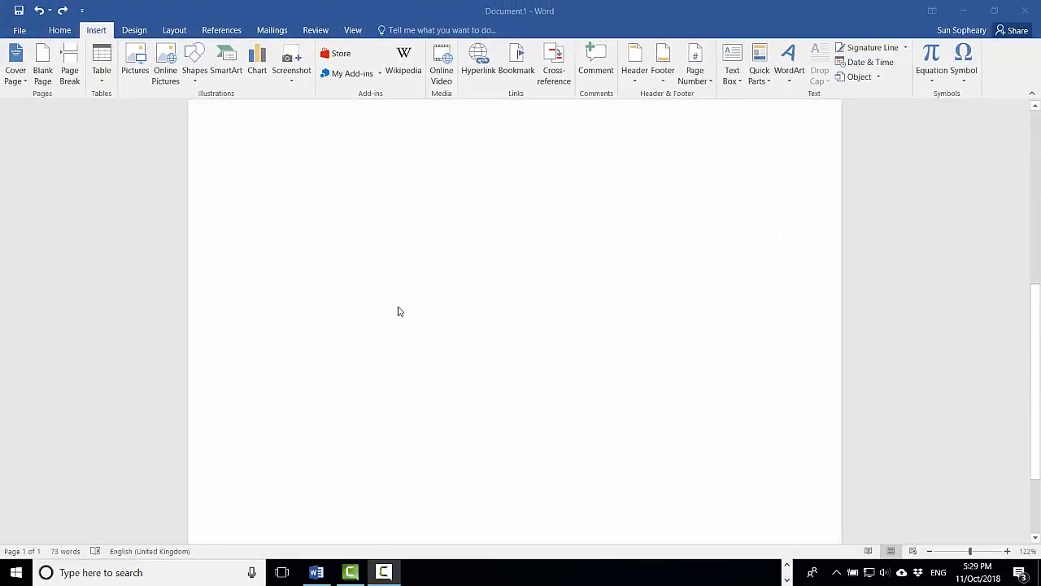
{"action": "scroll", "coordinate": [399, 313], "scroll_direction": "up", "scroll_amount": 10}
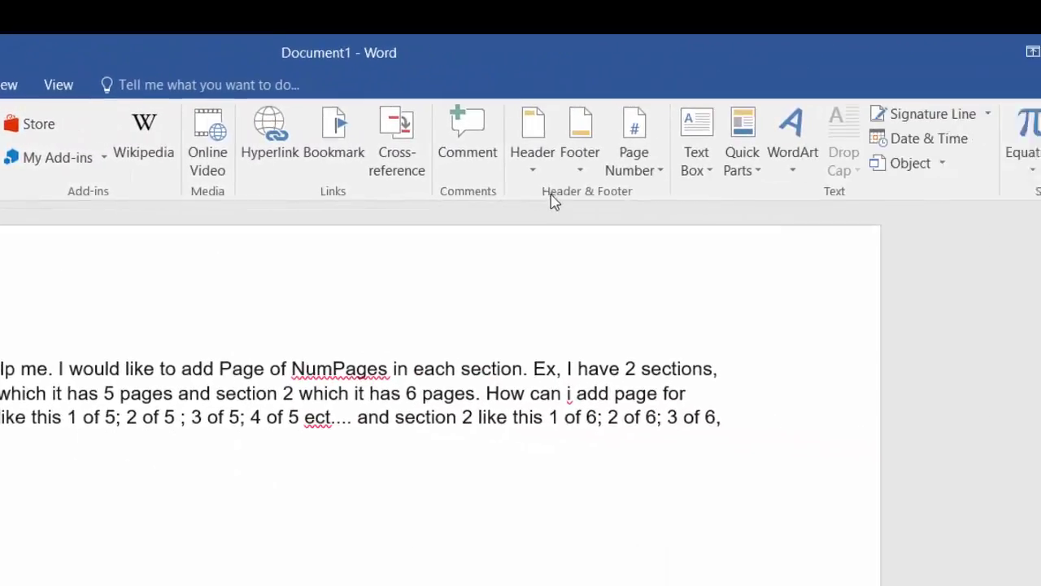
{"action": "left_click", "coordinate": [475, 167]}
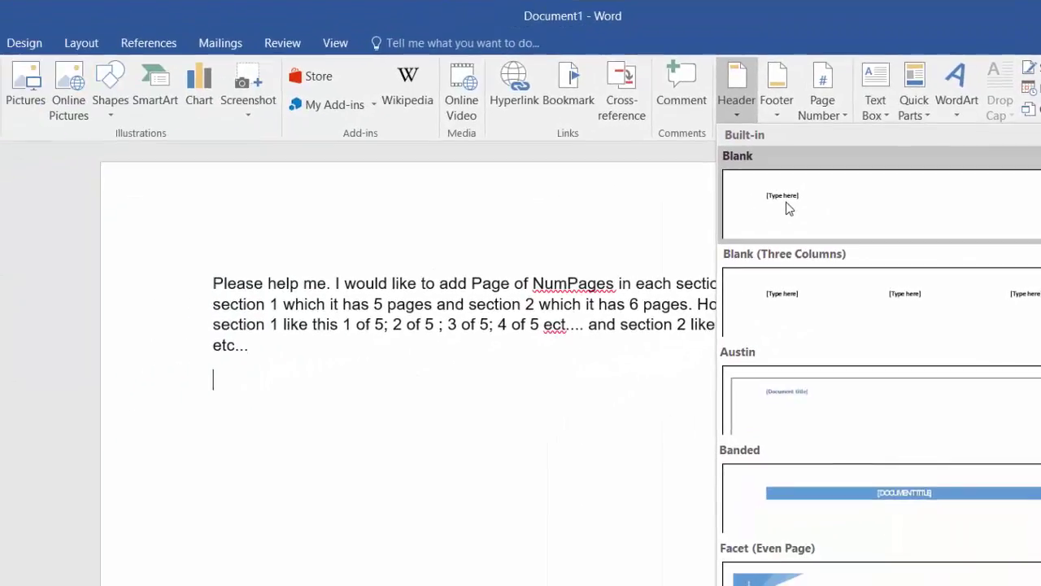
{"action": "left_click", "coordinate": [527, 273]}
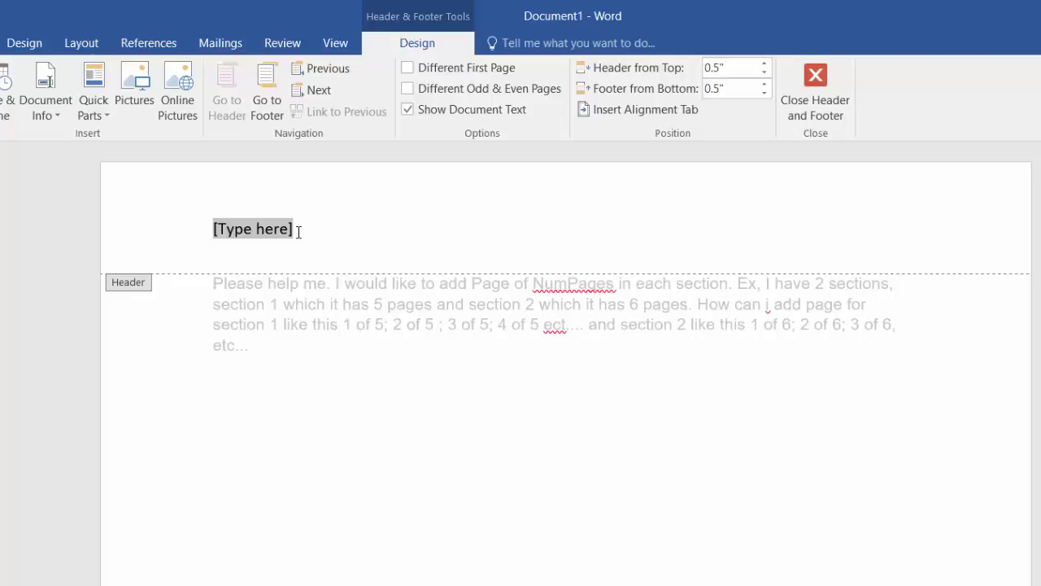
Replace the header placeholder with 'Page', a { PAGE } field, and 'of'.
{"action": "key", "text": "BackSpace"}
{"action": "type", "text": "Page"}
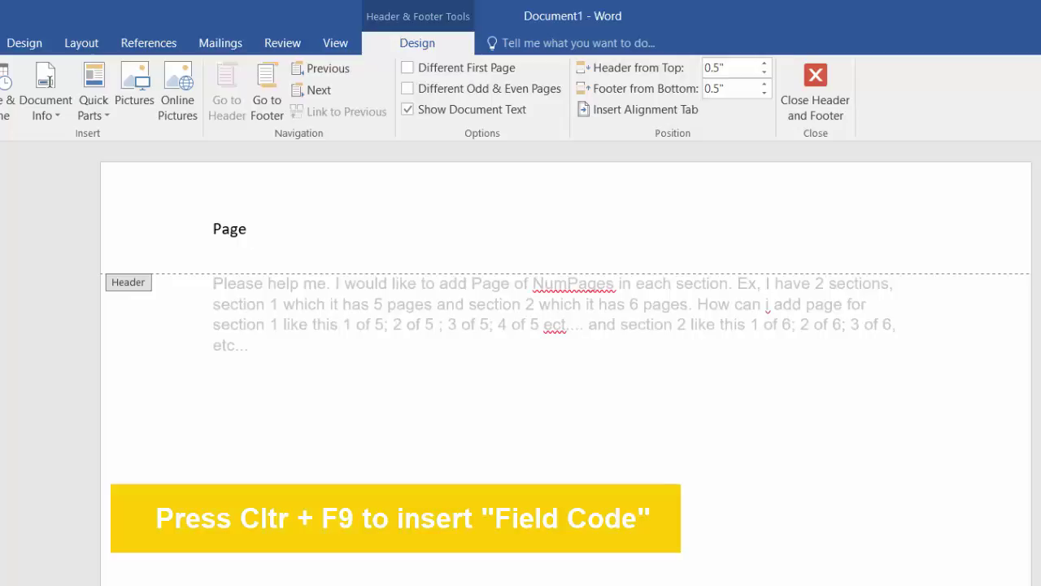
{"action": "key", "text": "ctrl+F9"}
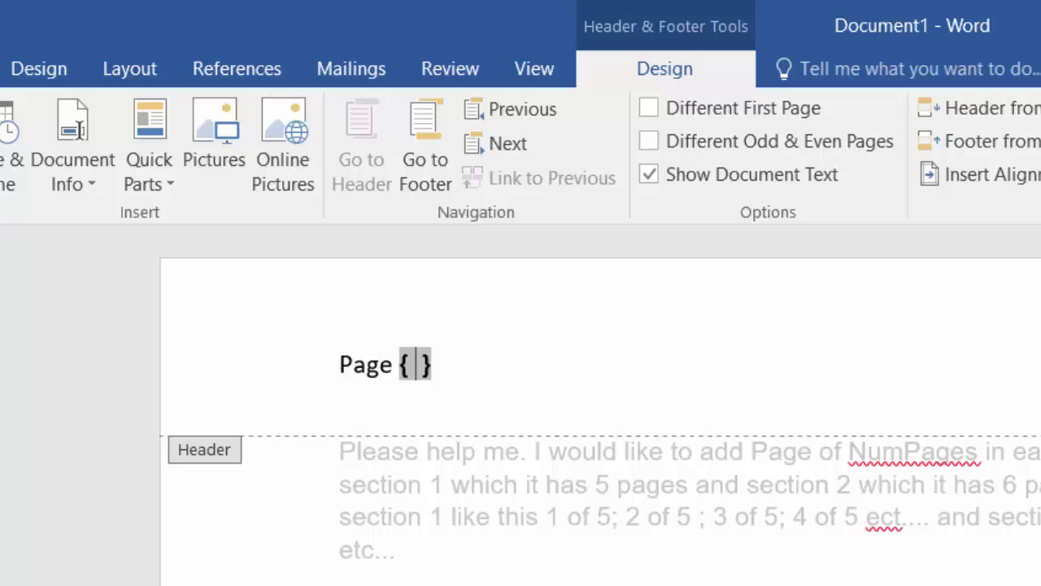
{"action": "type", "text": "PAGE"}
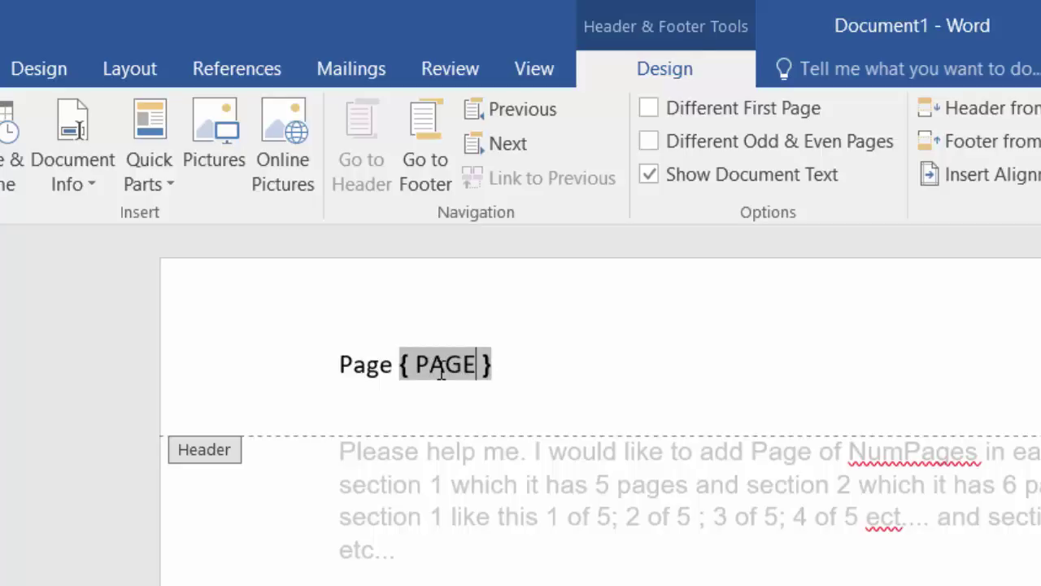
{"action": "left_click", "coordinate": [536, 367]}
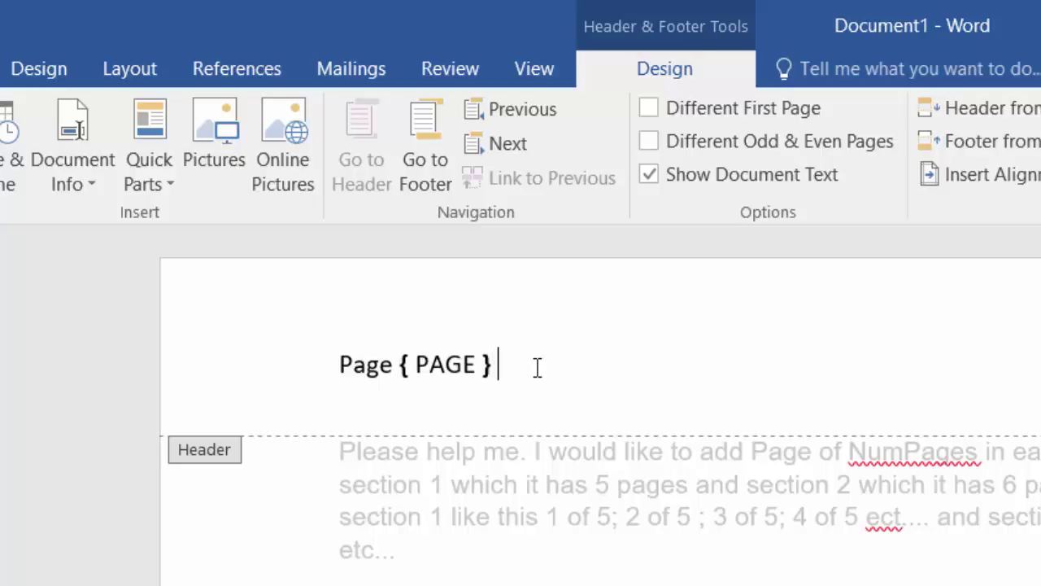
{"action": "type", "text": "of"}
Add a { SECTIONPAGES } field after 'of' in the header.
{"action": "key", "text": "ctrl+F9"}
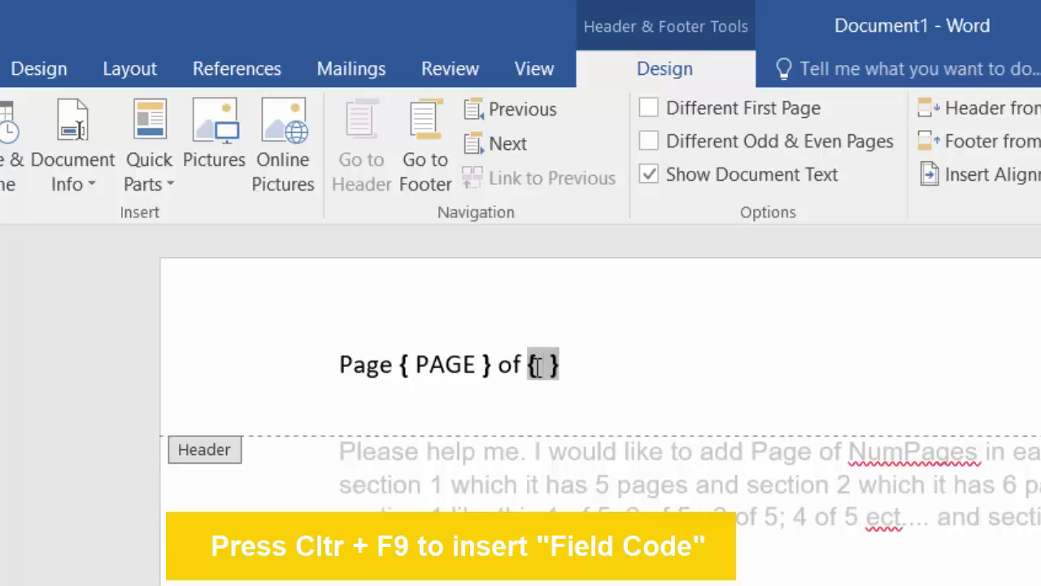
{"action": "type", "text": "SECTIONS"}
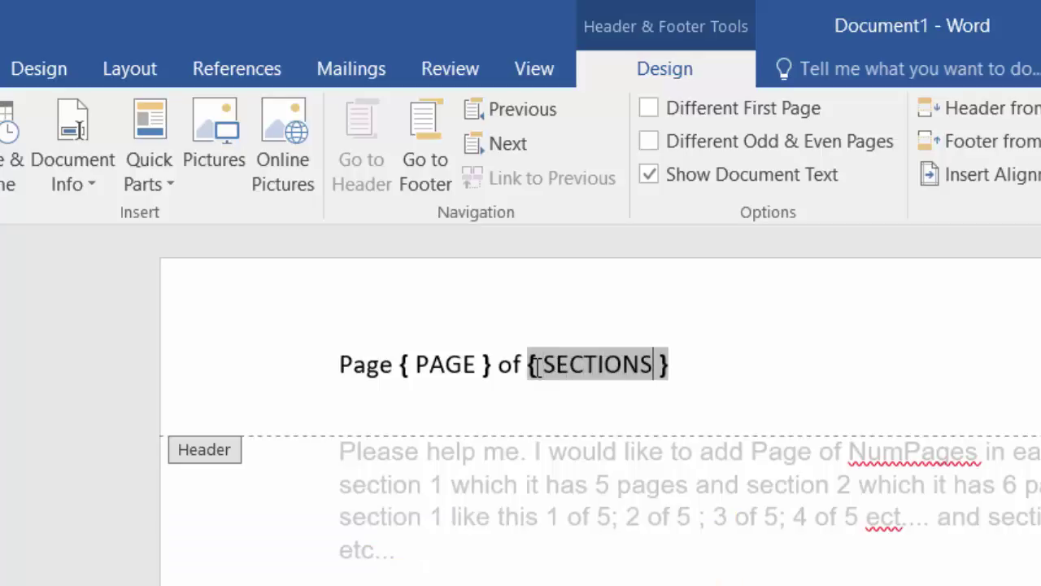
{"action": "key", "text": "BackSpace"}
{"action": "type", "text": "PAGE"}
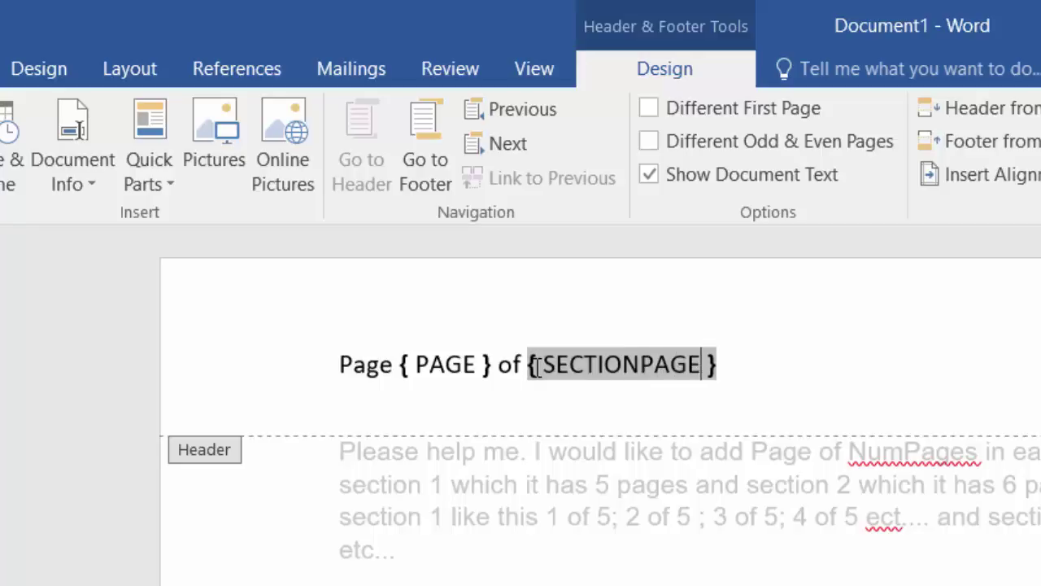
{"action": "type", "text": "S"}
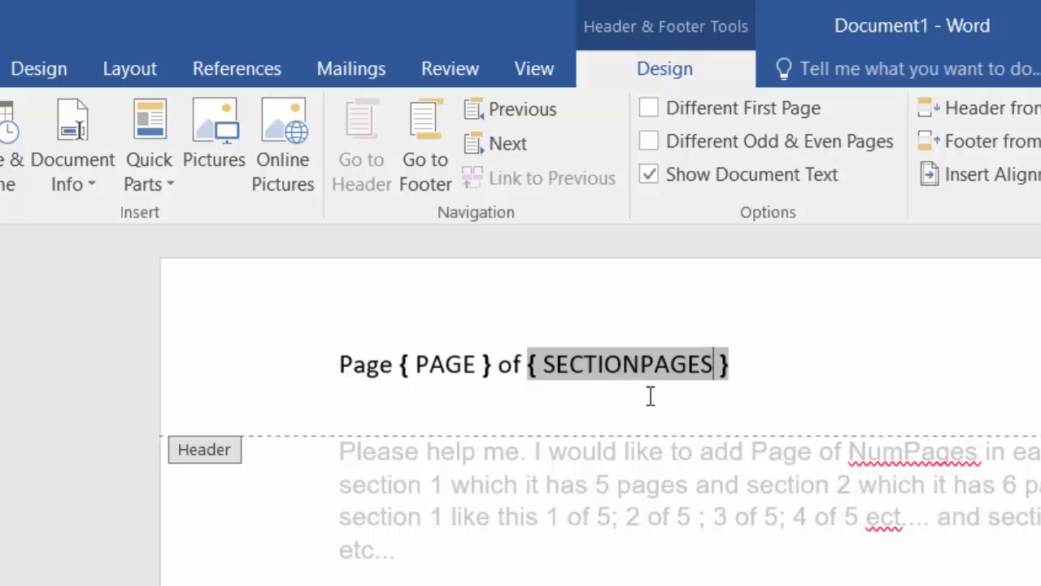
Update the SECTIONPAGES and PAGE fields so the header shows 'Page 1 of 1'.
{"action": "right_click", "coordinate": [646, 364]}
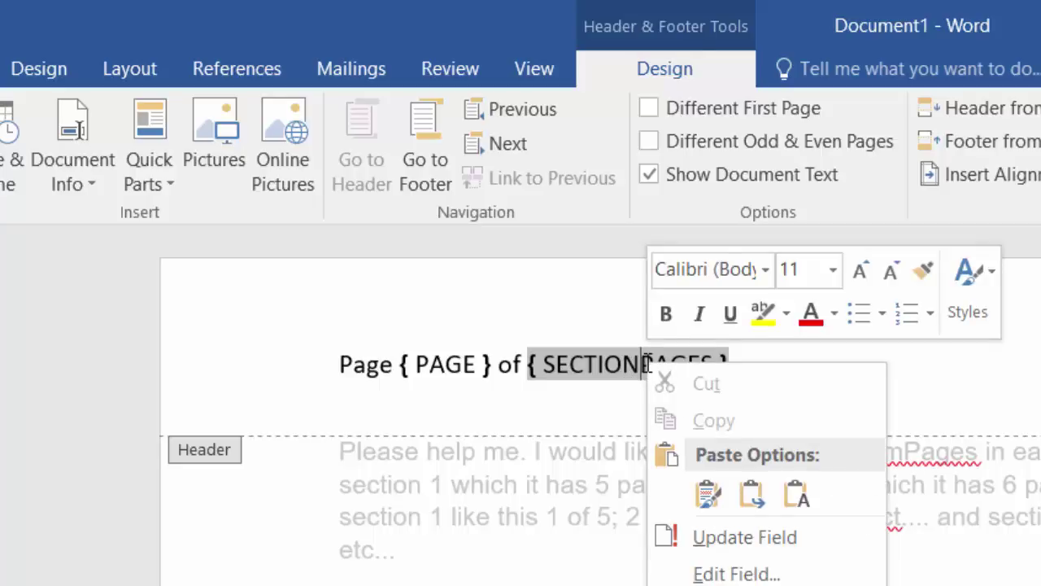
{"action": "left_click", "coordinate": [777, 538]}
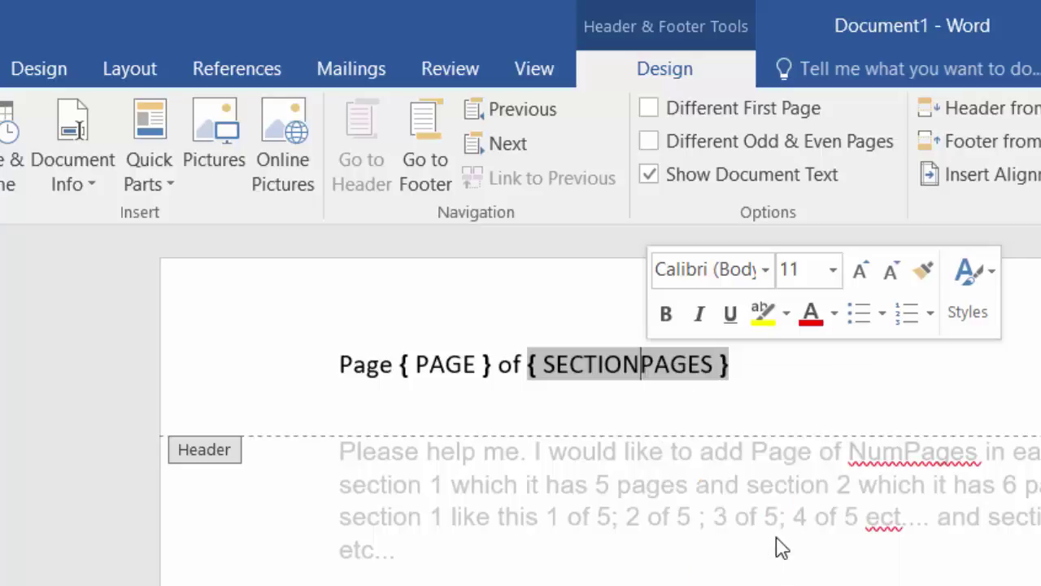
{"action": "left_click", "coordinate": [444, 364]}
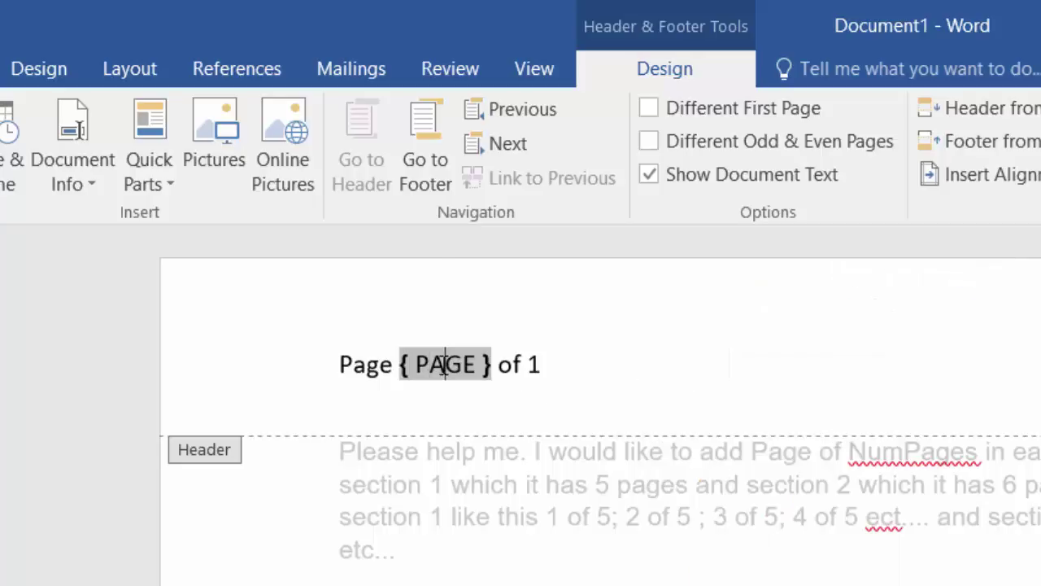
{"action": "right_click", "coordinate": [443, 363]}
{"action": "left_click", "coordinate": [557, 539]}
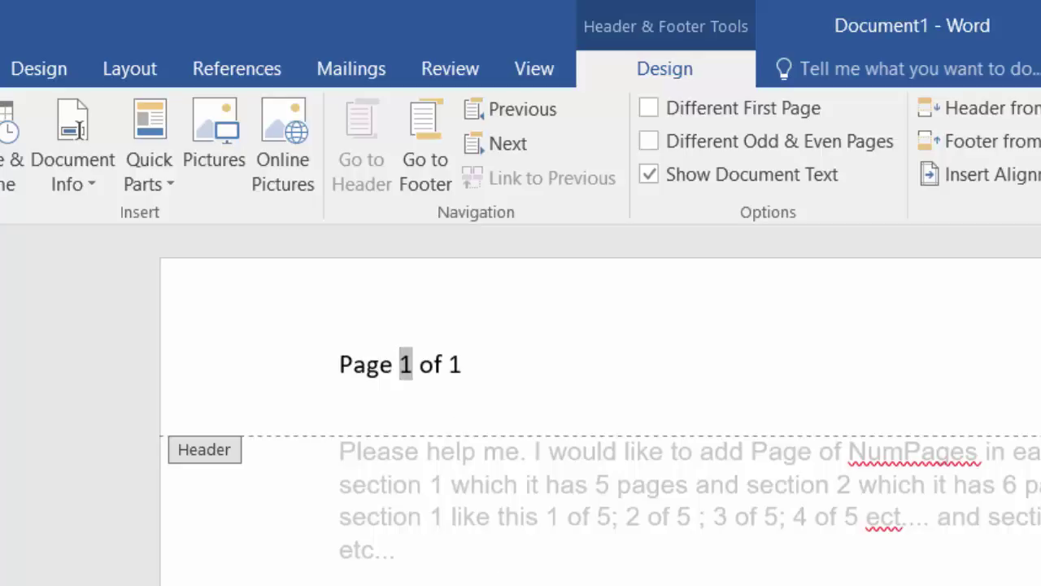
Close the header and insert five page breaks so the document runs to six pages.
{"action": "double_click", "coordinate": [453, 581]}
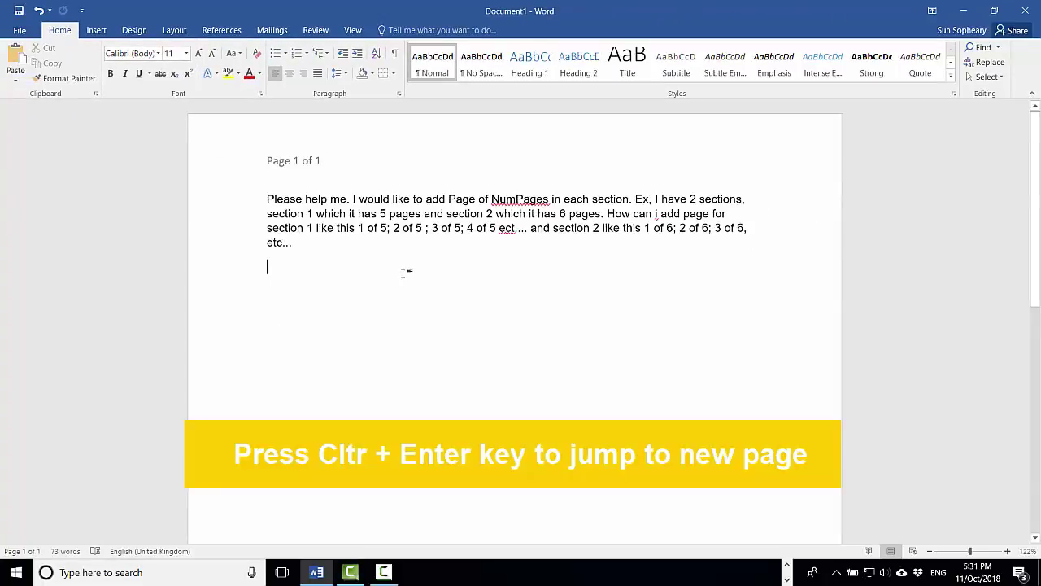
{"action": "key", "text": "ctrl+Return"}
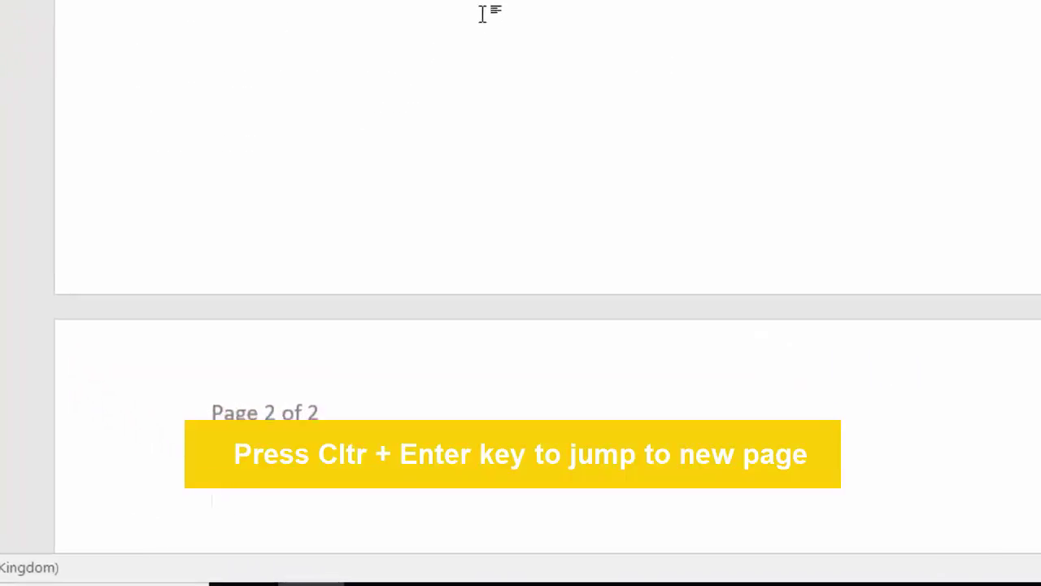
{"action": "scroll", "coordinate": [505, 11], "scroll_direction": "down", "scroll_amount": 5}
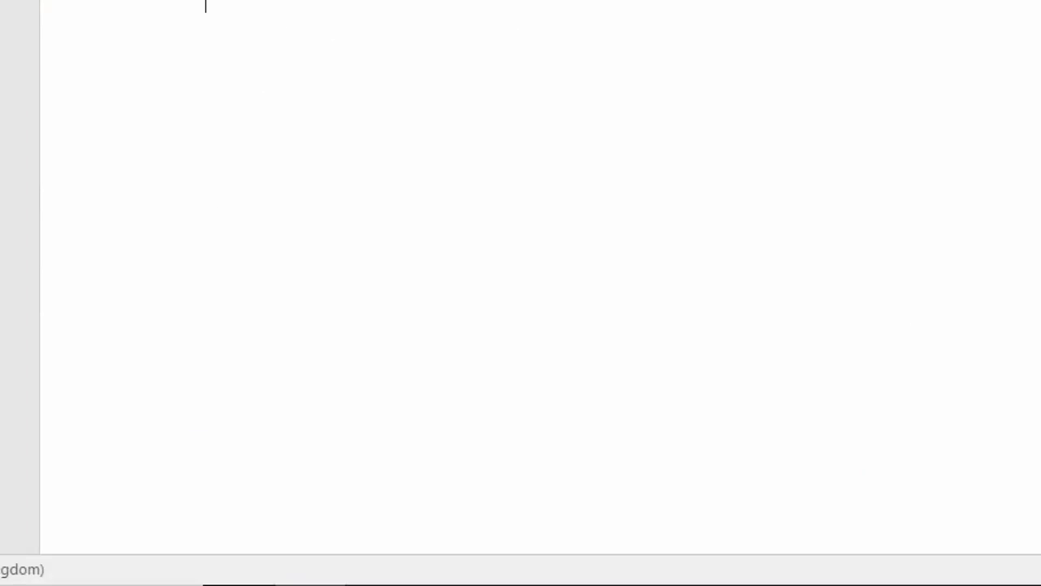
{"action": "key", "text": "ctrl+Return"}
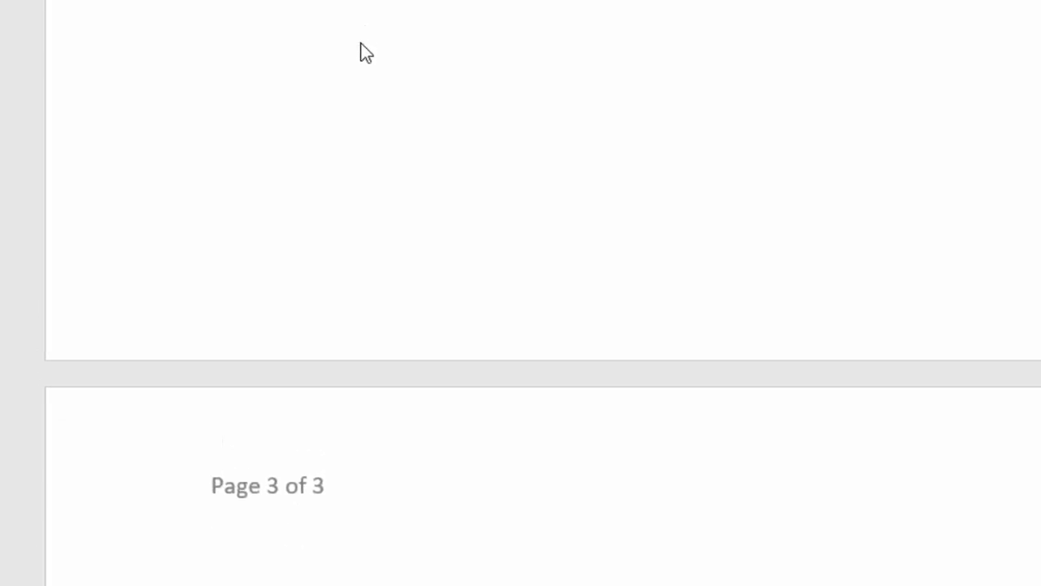
{"action": "scroll", "coordinate": [366, 88], "scroll_direction": "down", "scroll_amount": 4}
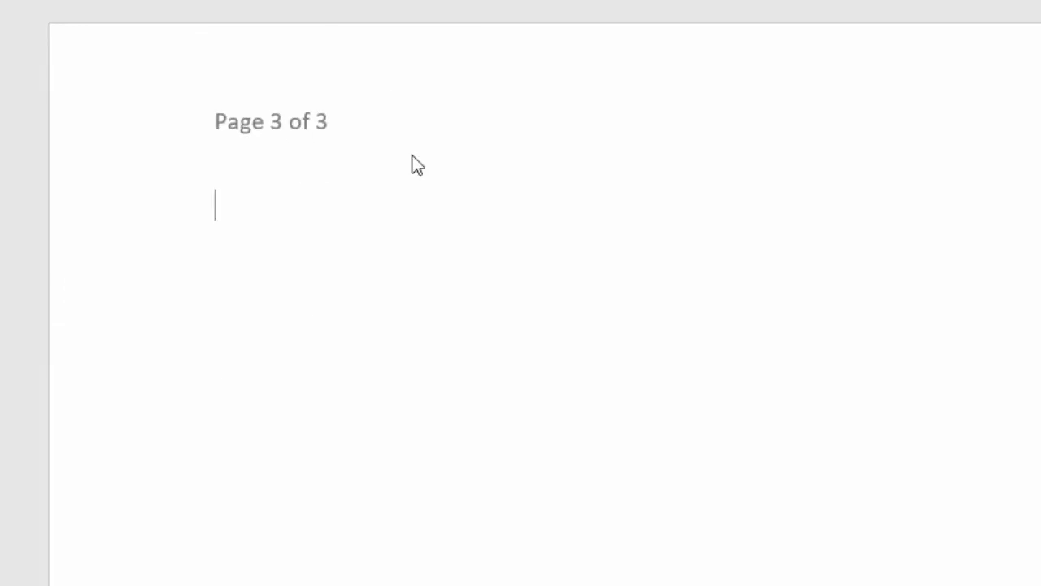
{"action": "key", "text": "ctrl+Return"}
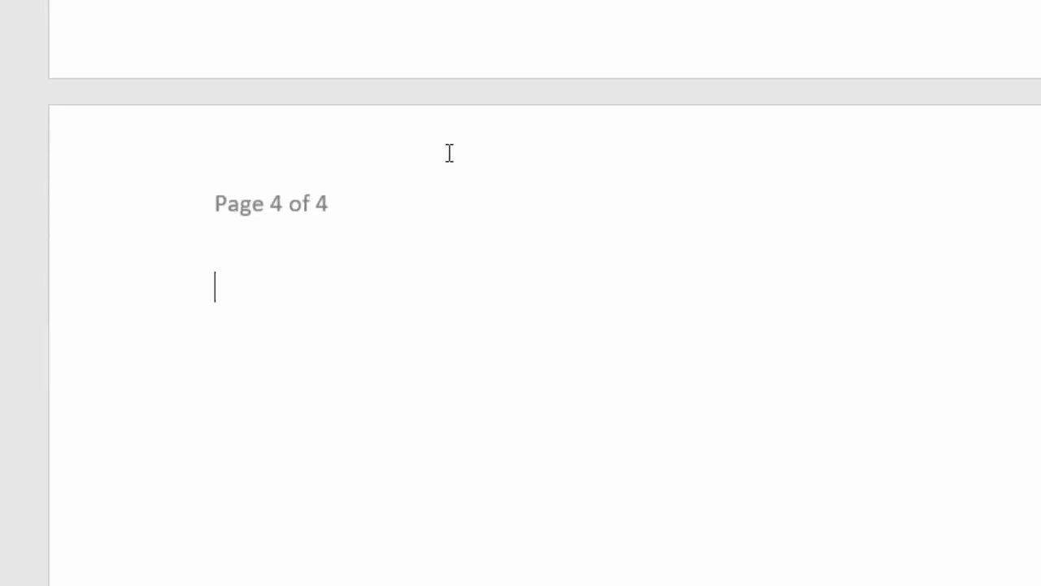
{"action": "key", "text": "ctrl+Return"}
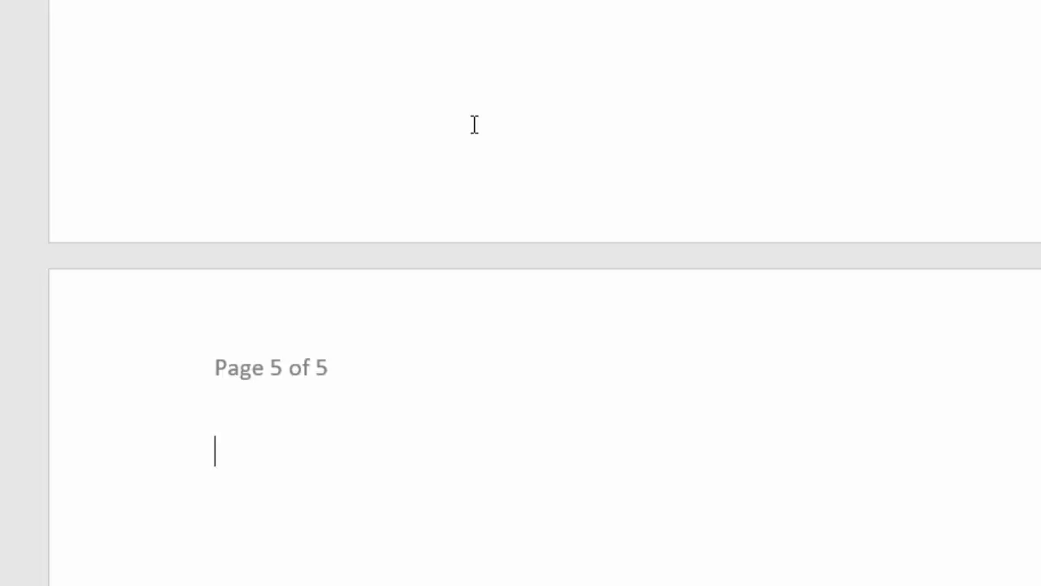
{"action": "key", "text": "ctrl+Return"}
{"action": "scroll", "coordinate": [481, 131], "scroll_direction": "down", "scroll_amount": 5}
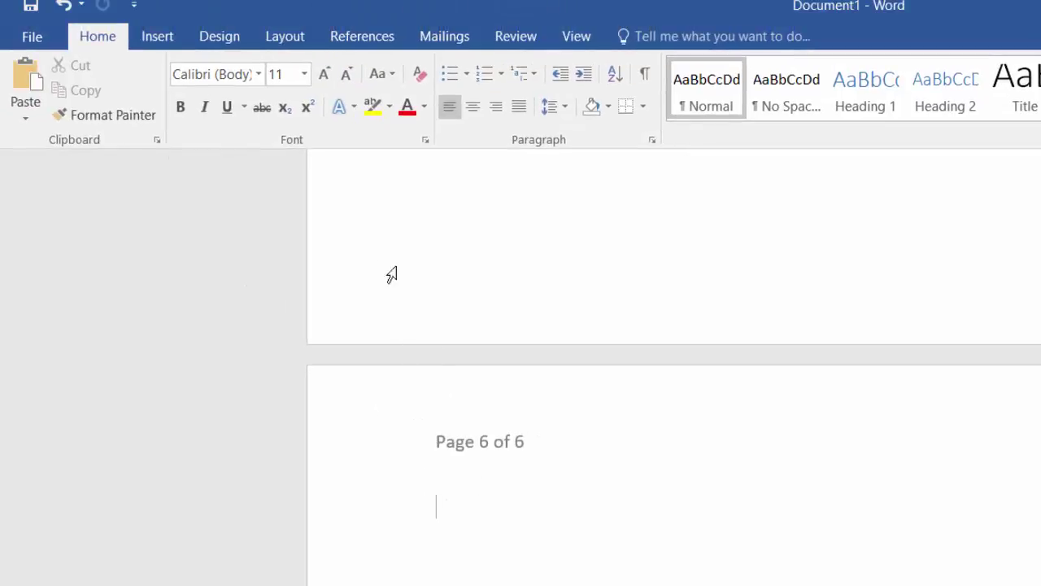
Insert a Next Page section break from the Layout tab's Breaks menu.
{"action": "left_click", "coordinate": [293, 42]}
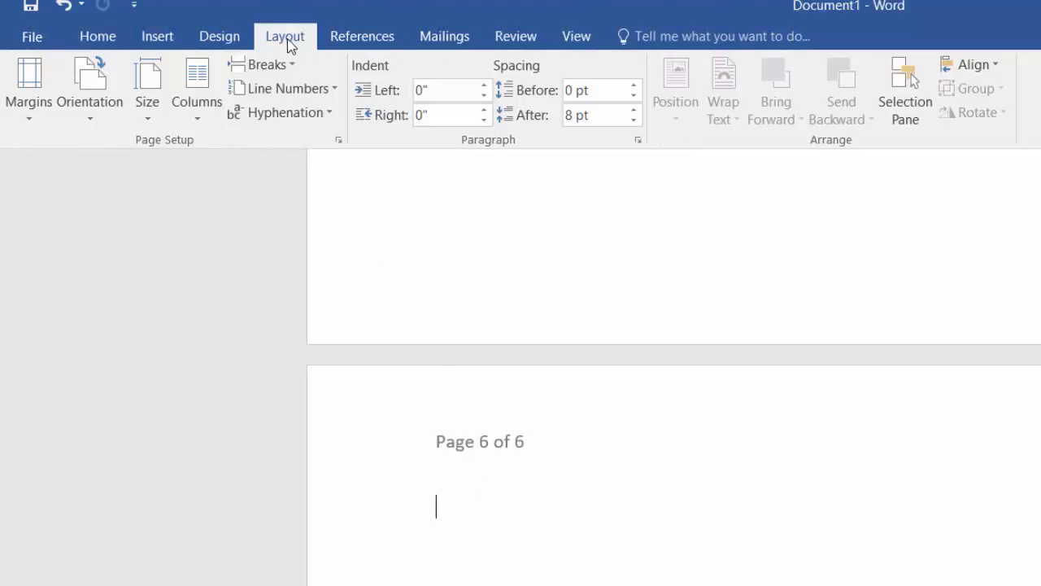
{"action": "left_click", "coordinate": [293, 70]}
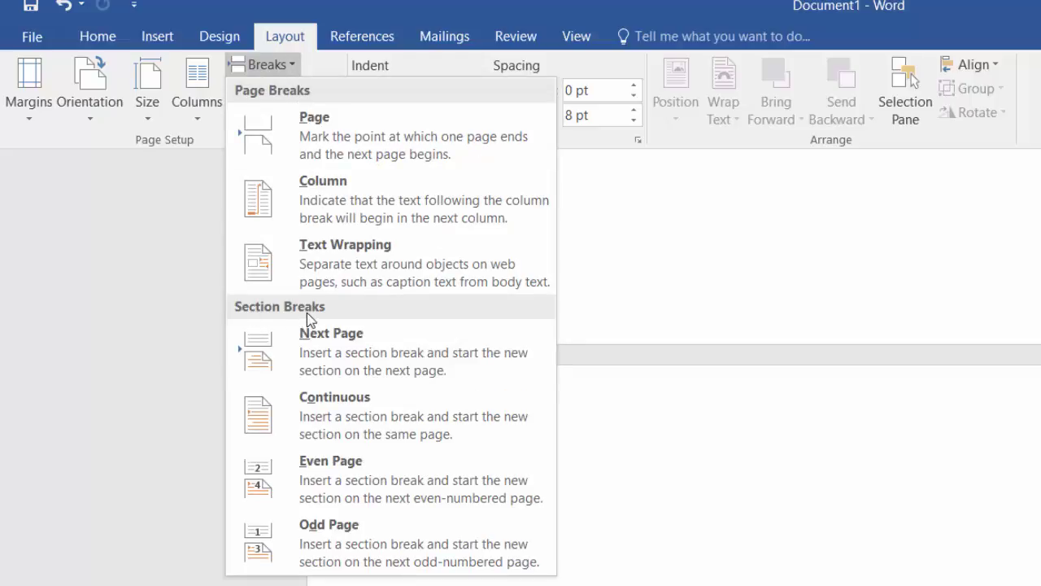
{"action": "left_click", "coordinate": [366, 354]}
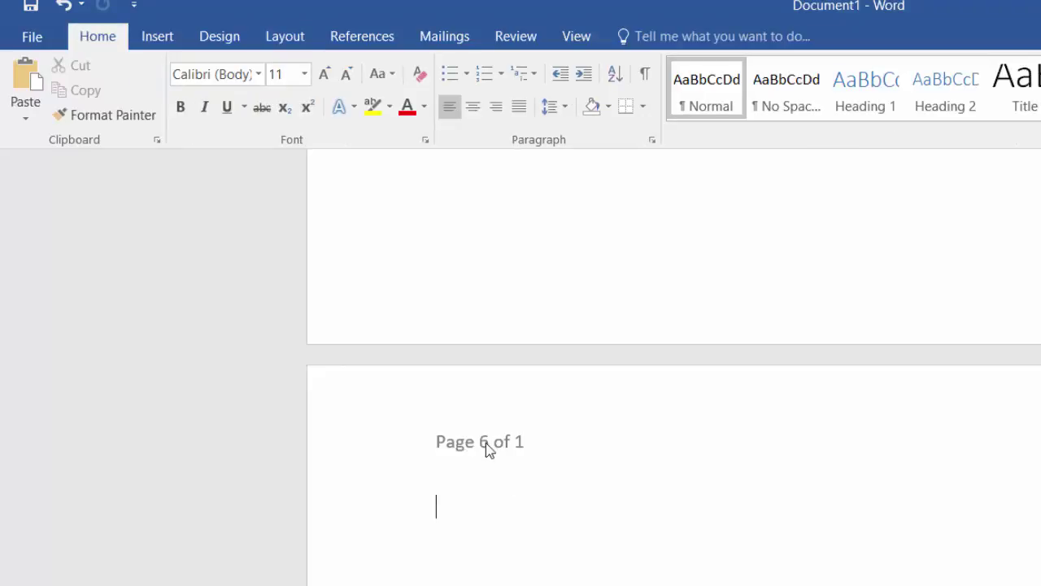
Open the section 2 header reading 'Page 6 of 1' and compare it with the previous page's.
{"action": "double_click", "coordinate": [486, 443]}
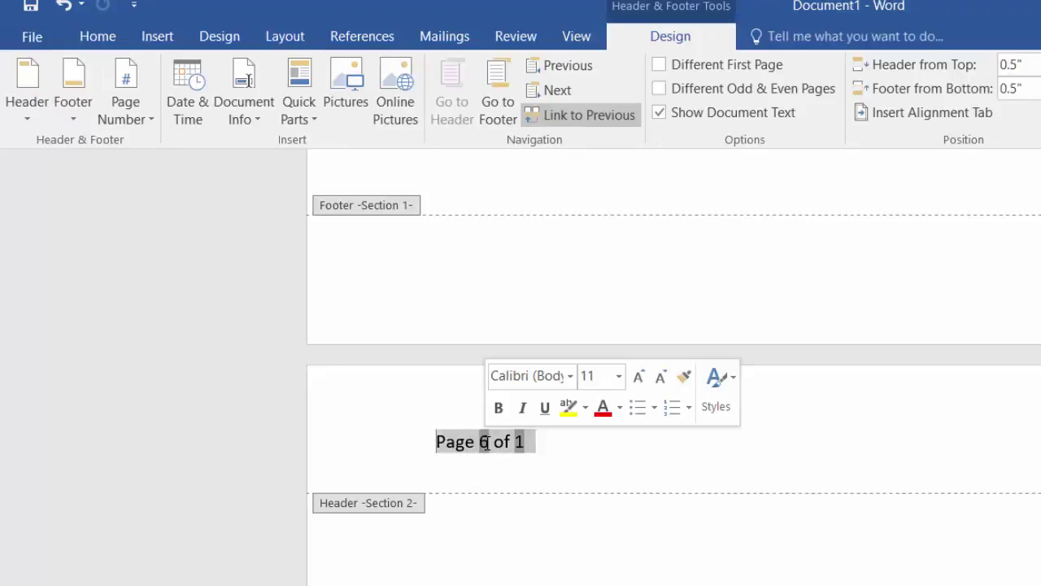
{"action": "left_click", "coordinate": [544, 448]}
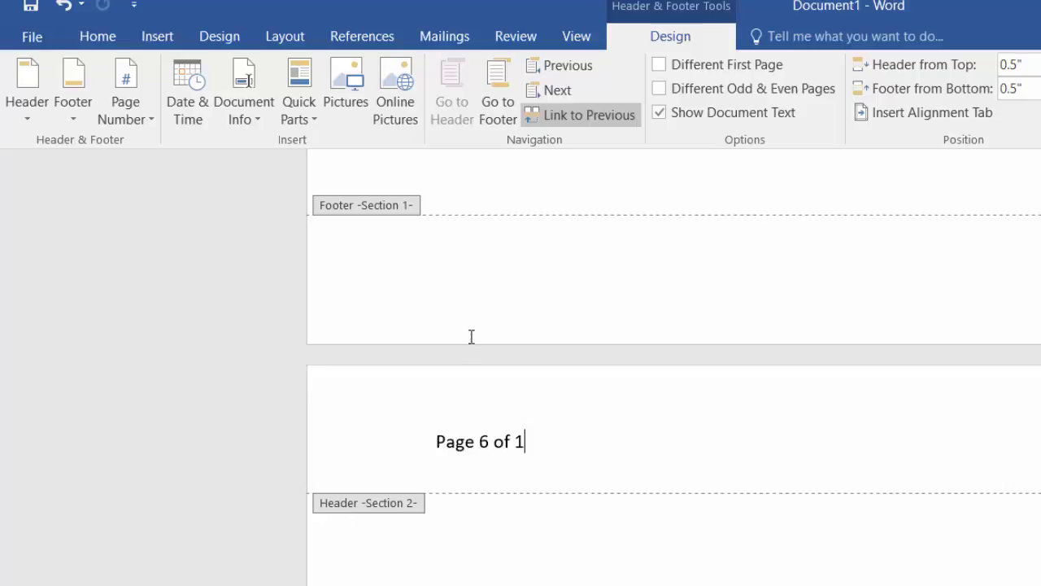
{"action": "scroll", "coordinate": [471, 337], "scroll_direction": "up", "scroll_amount": 1}
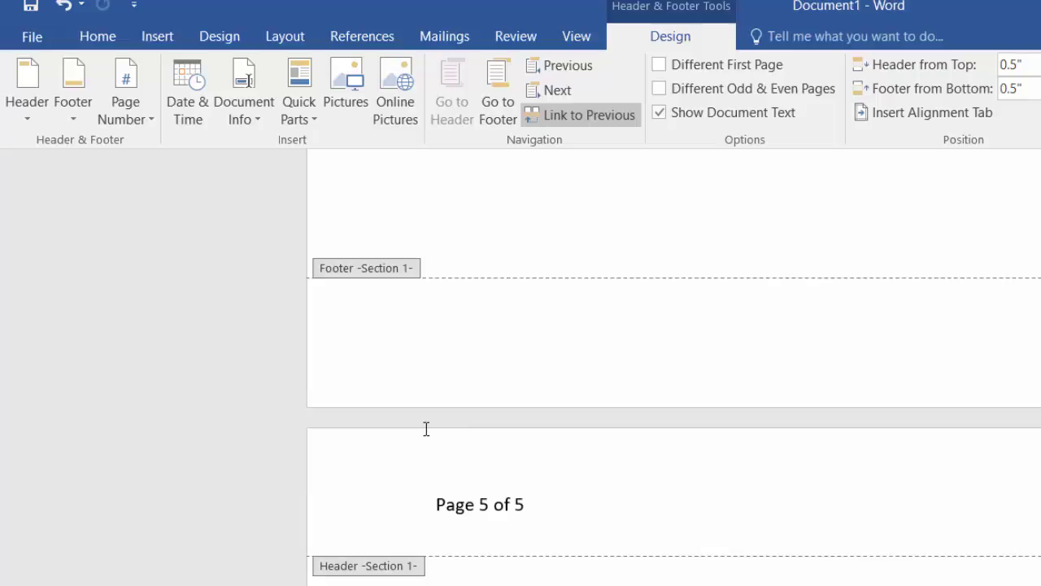
{"action": "scroll", "coordinate": [425, 429], "scroll_direction": "down", "scroll_amount": 1}
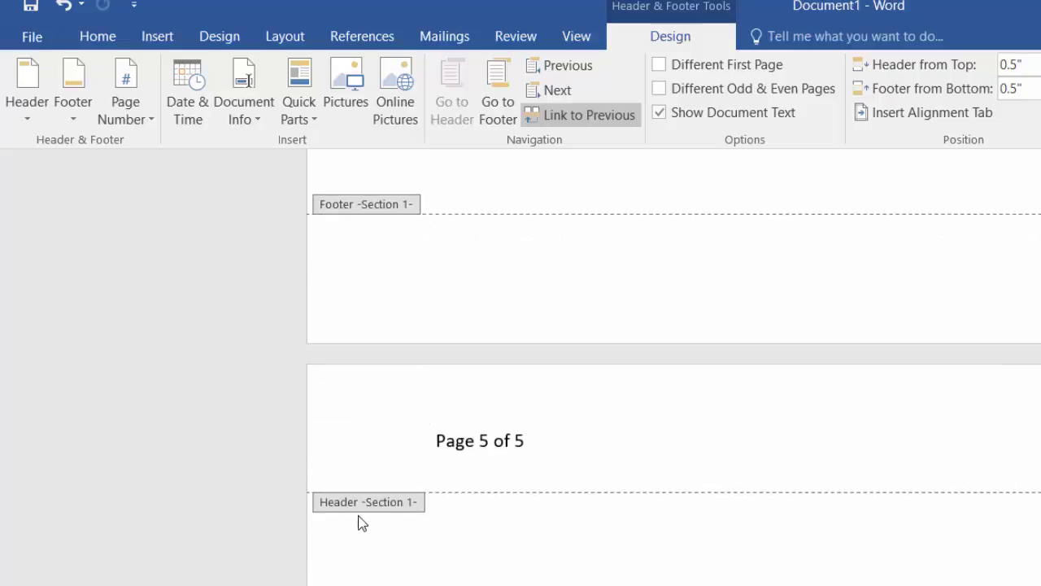
{"action": "scroll", "coordinate": [436, 513], "scroll_direction": "down", "scroll_amount": 15}
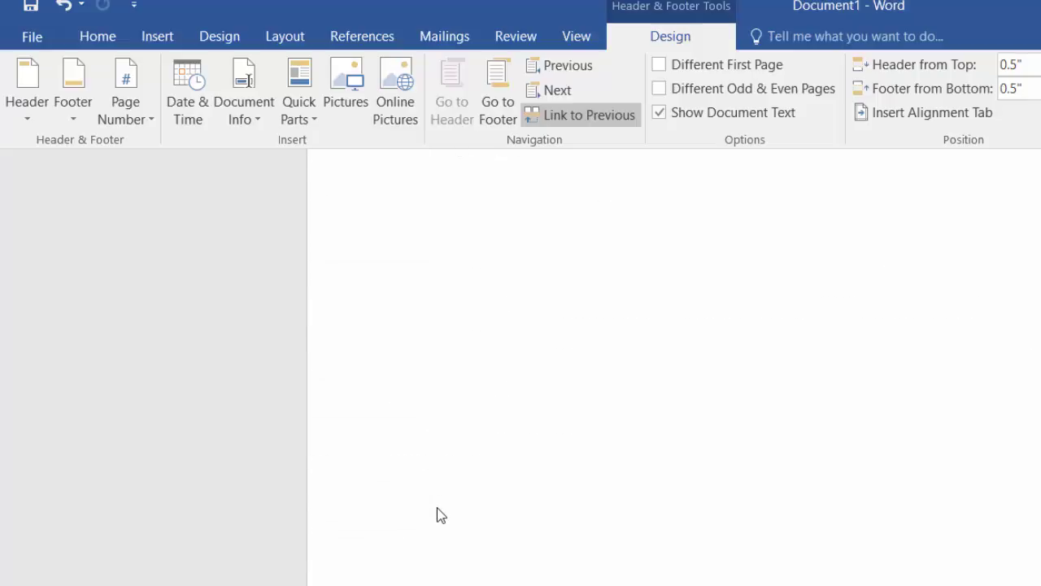
{"action": "scroll", "coordinate": [438, 507], "scroll_direction": "down", "scroll_amount": 4}
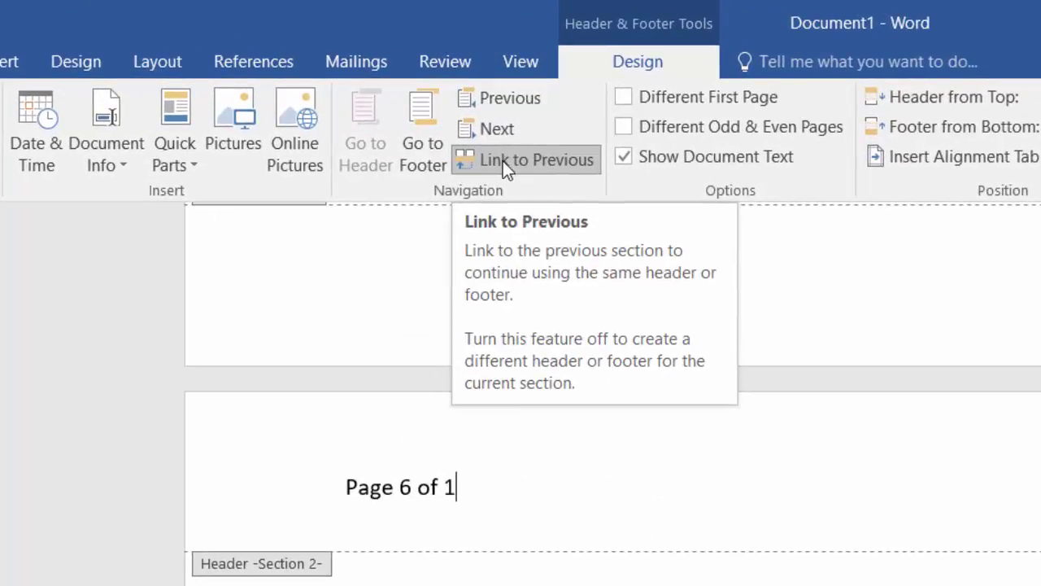
Unlink section 2's header, enable Different First Page, and type 'Page { PAGE } of'.
{"action": "left_click", "coordinate": [512, 162]}
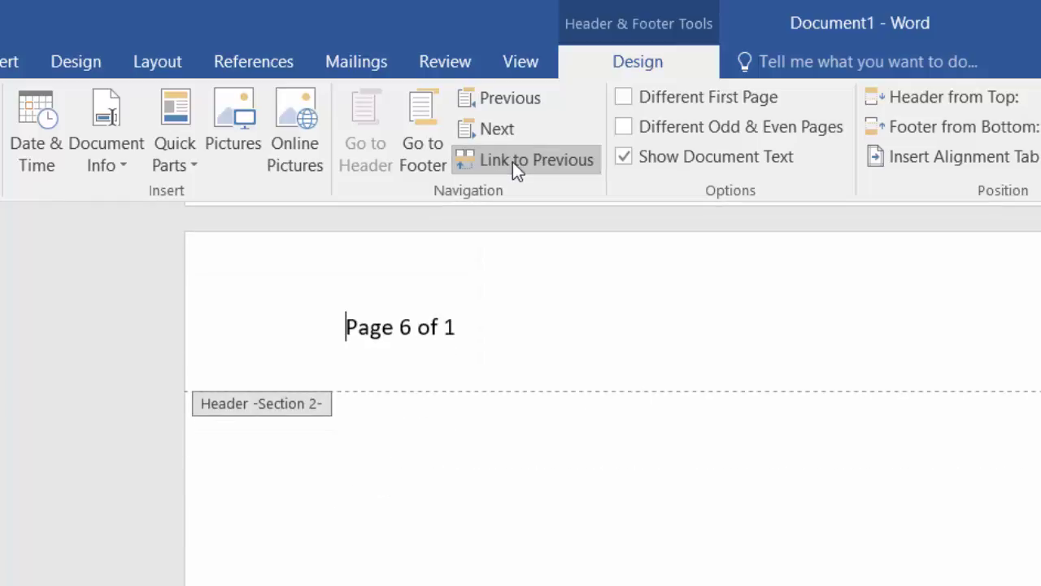
{"action": "left_click", "coordinate": [625, 99]}
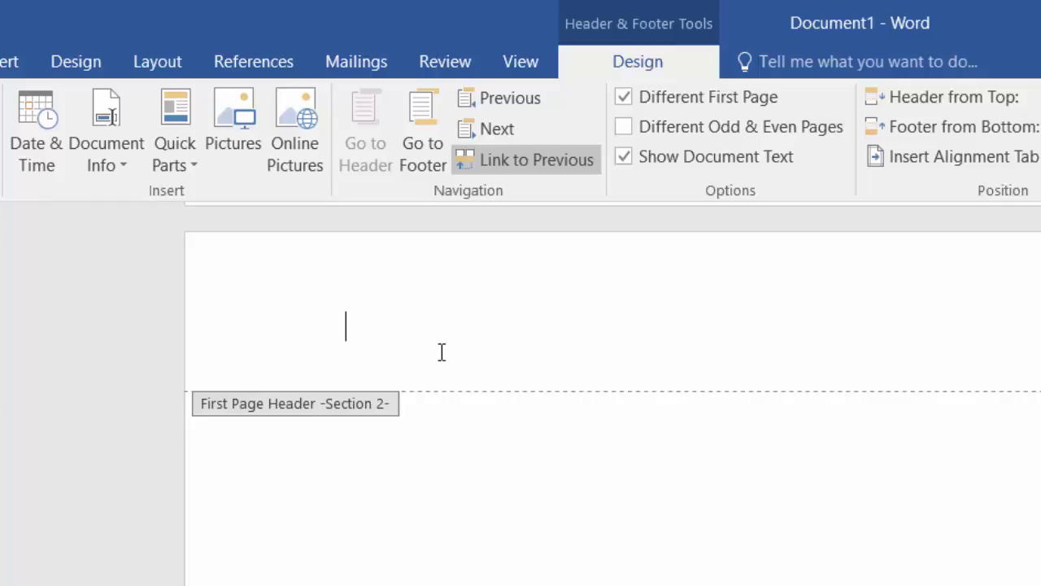
{"action": "type", "text": "Page"}
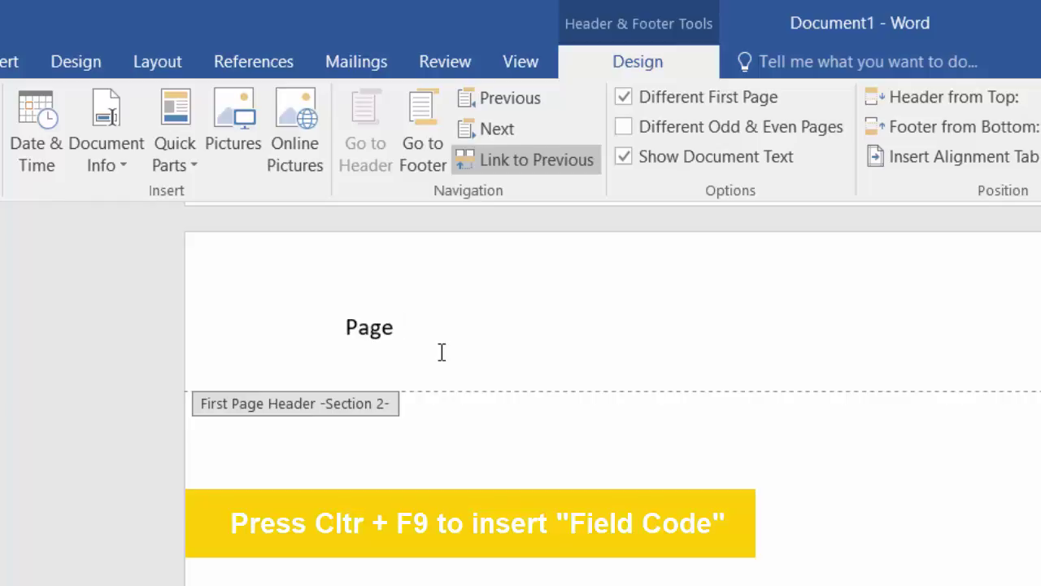
{"action": "key", "text": "ctrl+F9"}
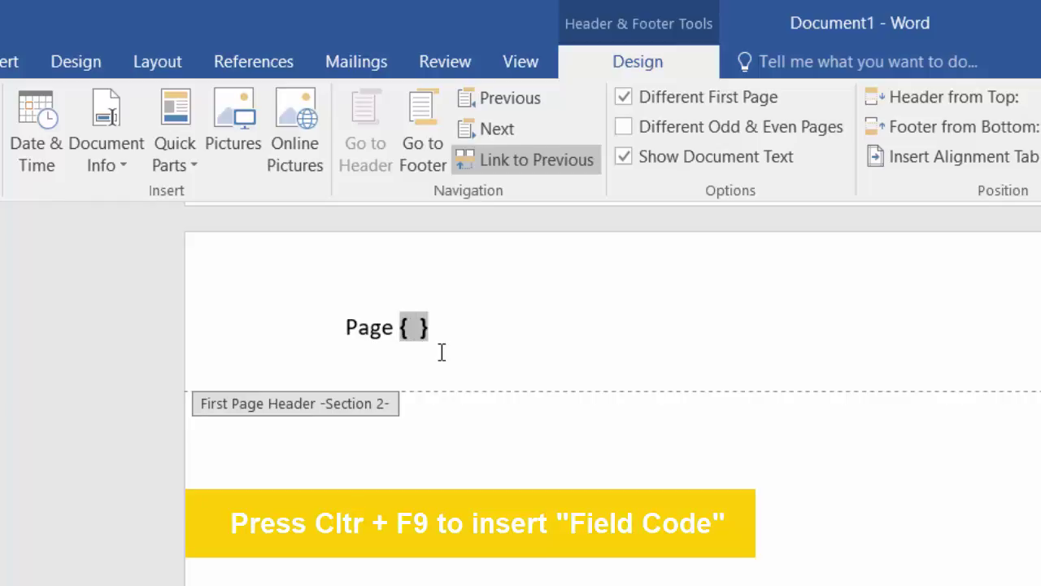
{"action": "type", "text": "PAGE"}
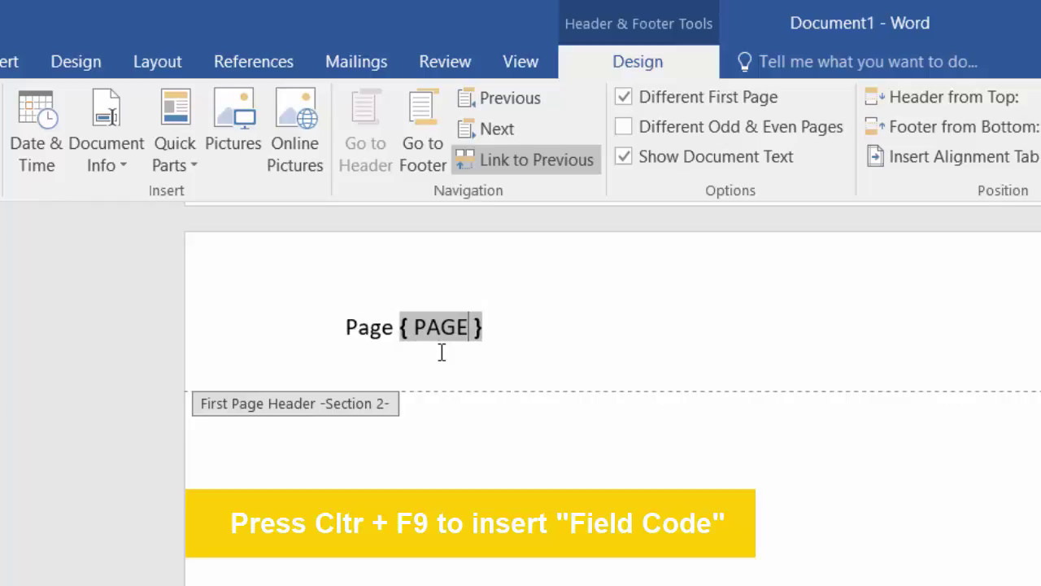
{"action": "key", "text": "End"}
{"action": "type", "text": "of"}
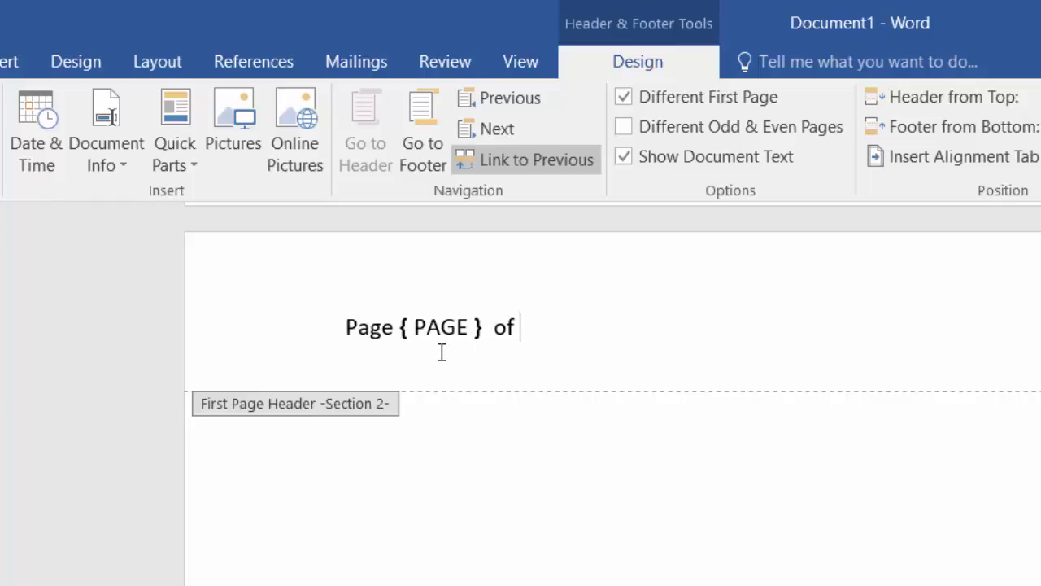
Add a { SECTIONPAGES } field and update both fields to show 'Page 6 of 1'.
{"action": "key", "text": "ctrl+F9"}
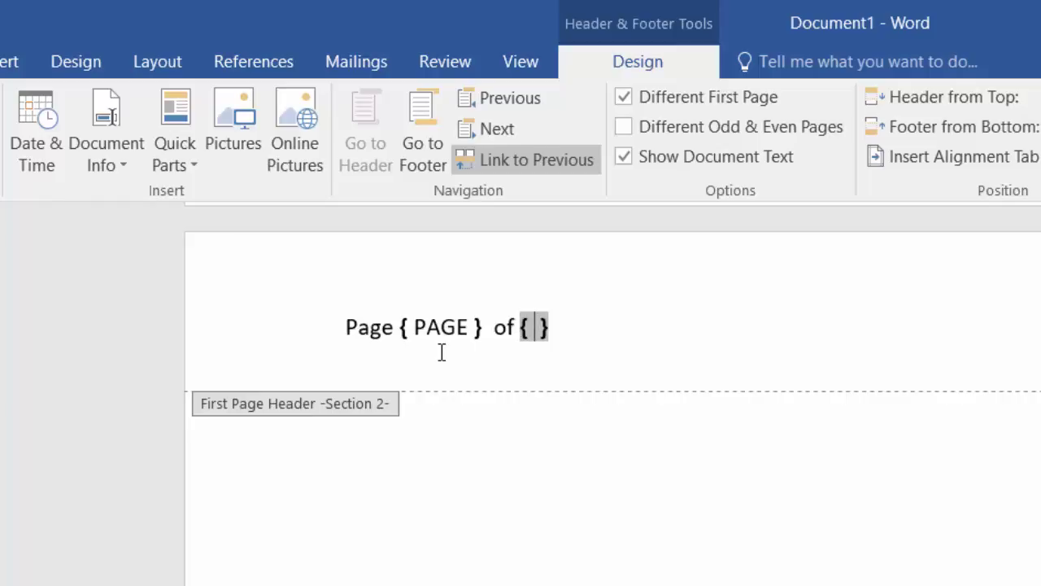
{"action": "type", "text": "SECTIONPAG"}
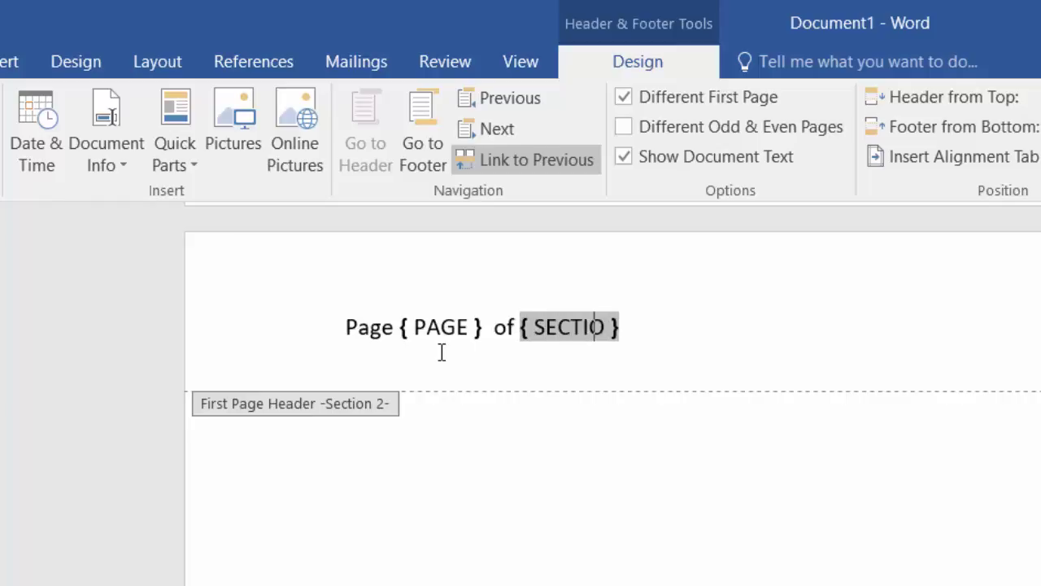
{"action": "type", "text": "ES"}
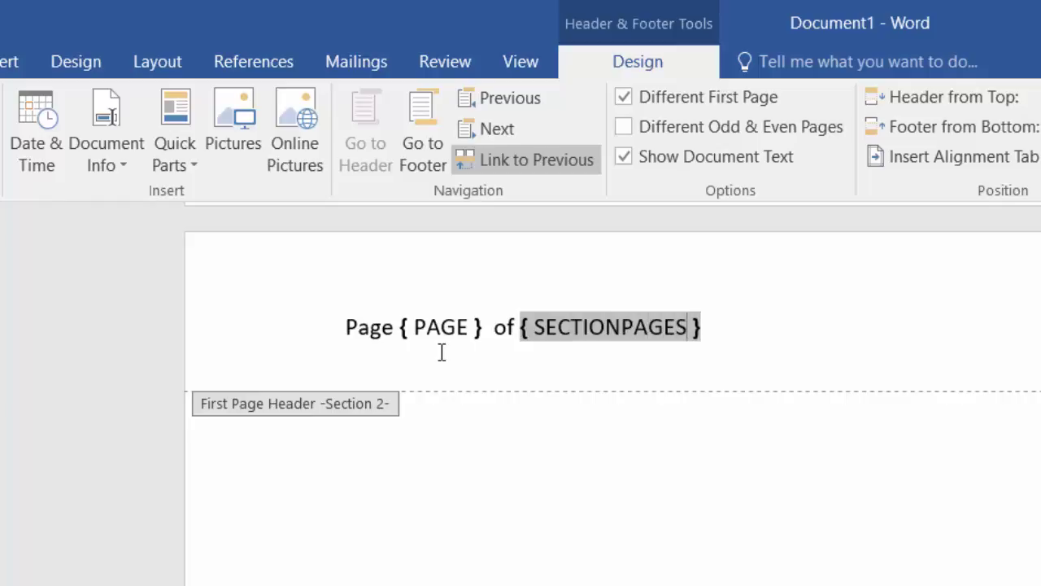
{"action": "left_click", "coordinate": [603, 328]}
{"action": "right_click", "coordinate": [603, 328]}
{"action": "left_click", "coordinate": [701, 496]}
{"action": "key", "text": "shift+F9"}
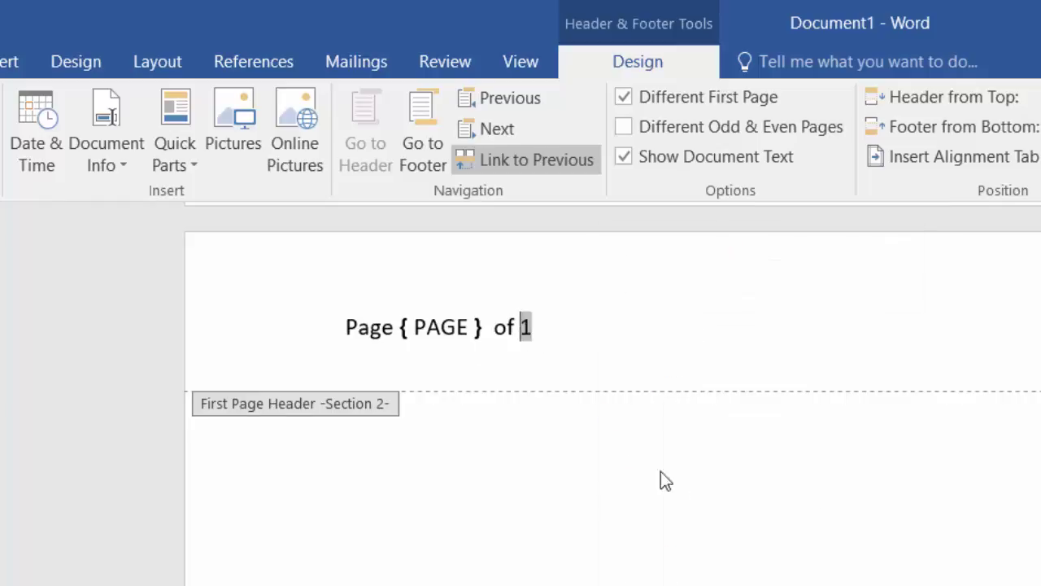
{"action": "left_click", "coordinate": [444, 328]}
{"action": "right_click", "coordinate": [446, 327]}
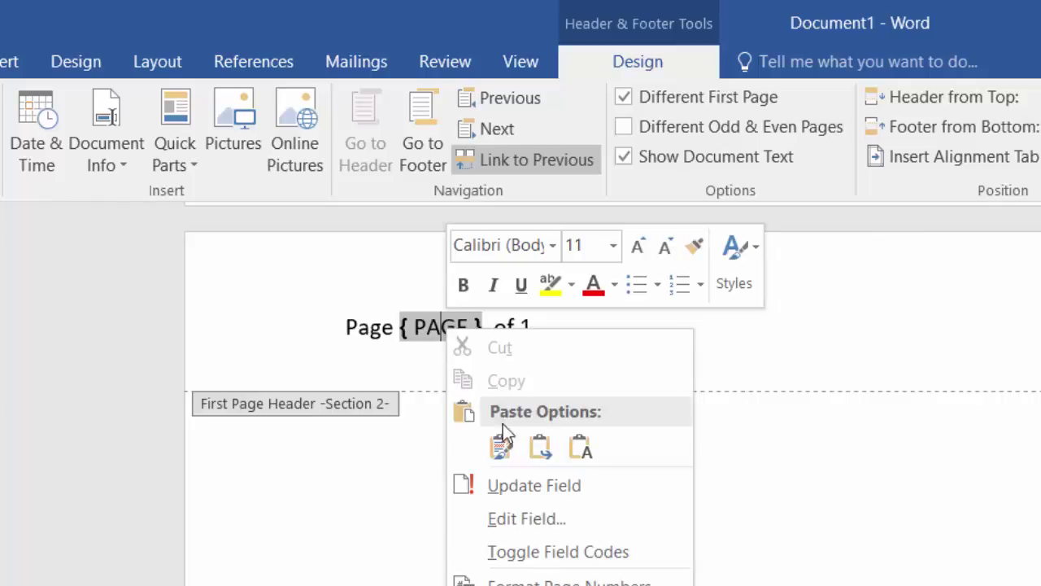
{"action": "left_click", "coordinate": [530, 484]}
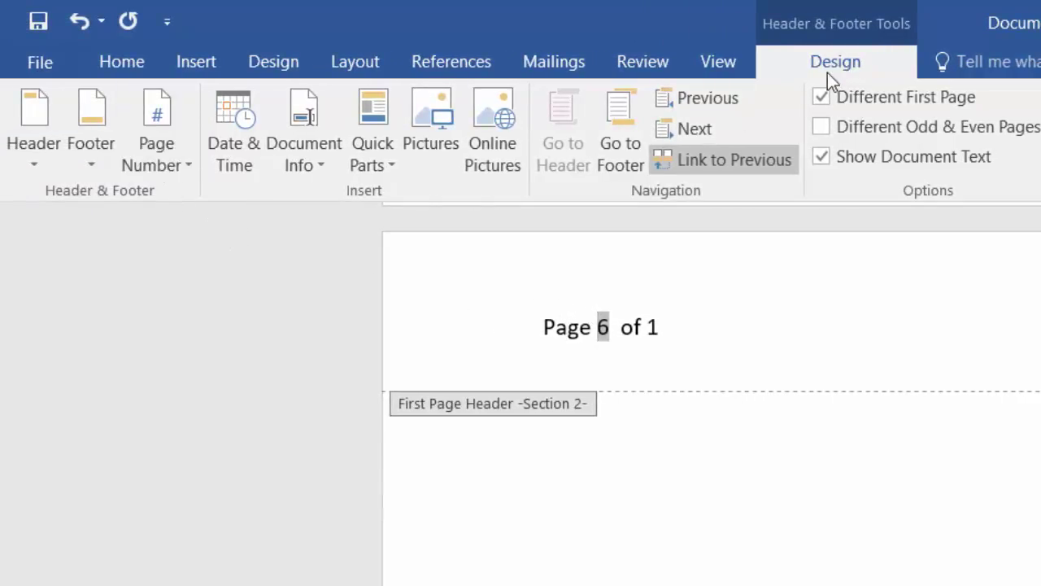
Format section 2's page numbers to start at 1, giving 'Page 1 of 1'.
{"action": "left_click", "coordinate": [184, 172]}
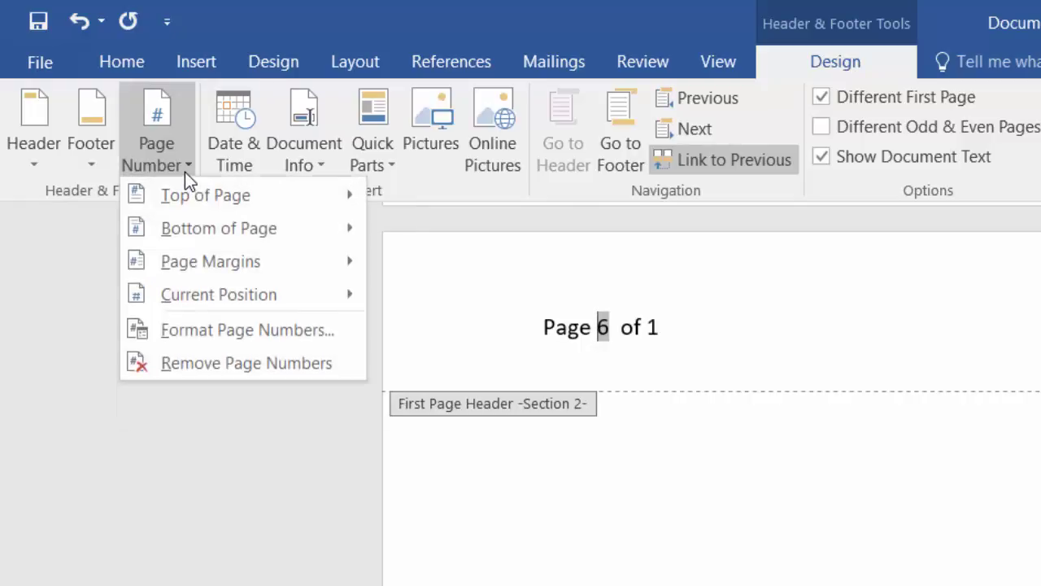
{"action": "left_click", "coordinate": [280, 346]}
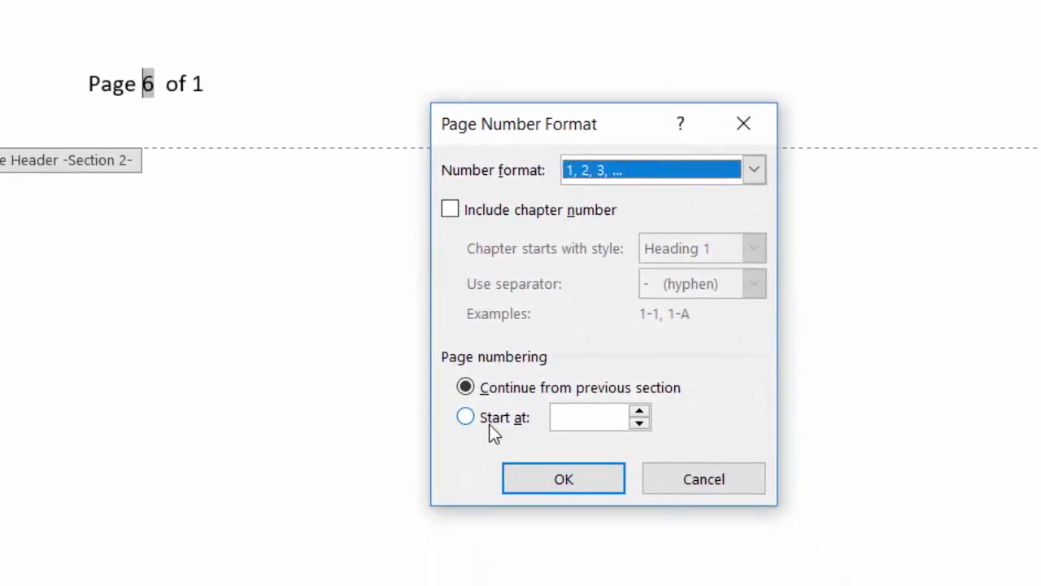
{"action": "left_click", "coordinate": [488, 417]}
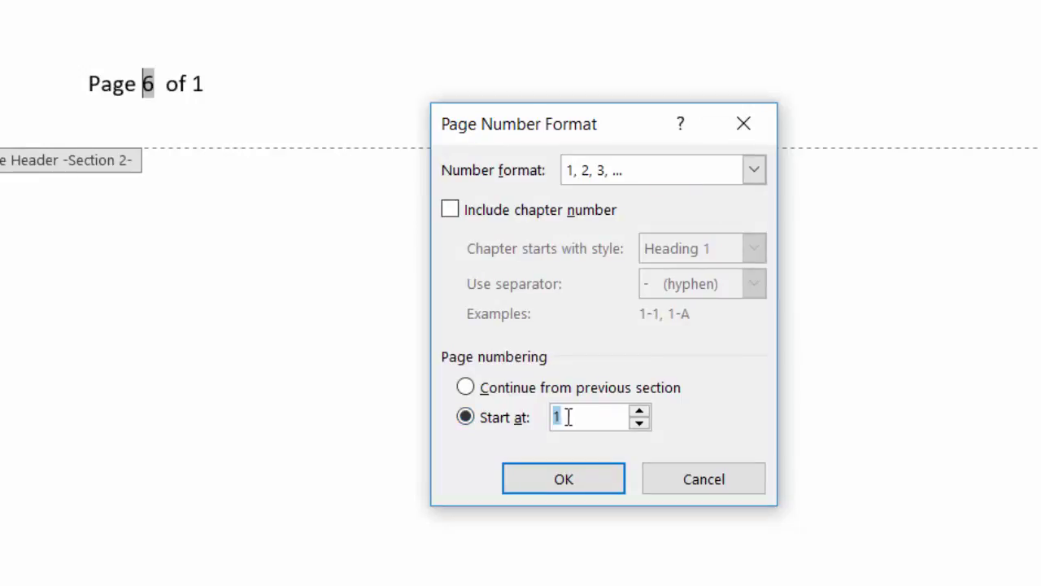
{"action": "type", "text": "1"}
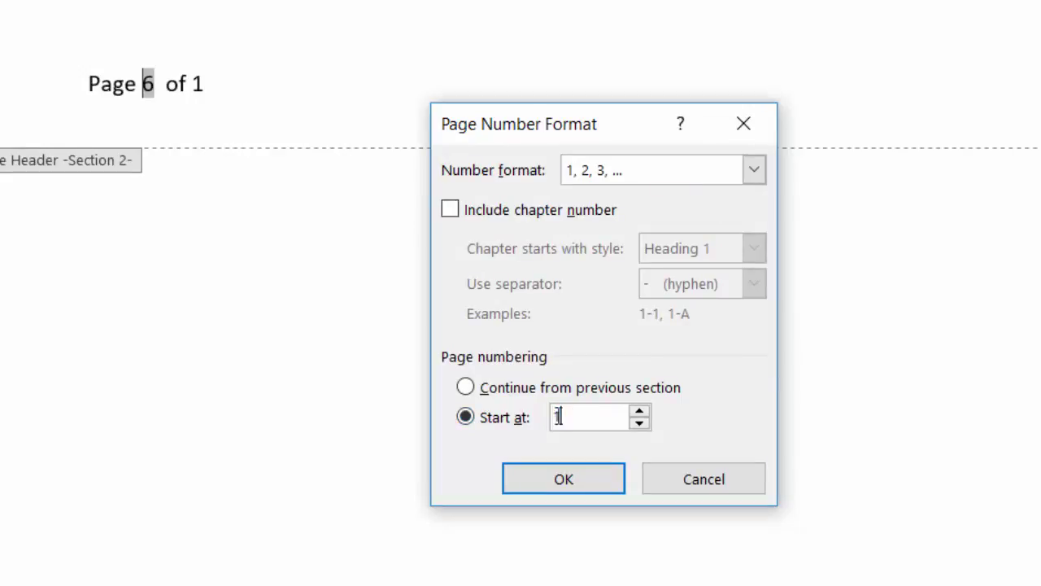
{"action": "left_click", "coordinate": [562, 479]}
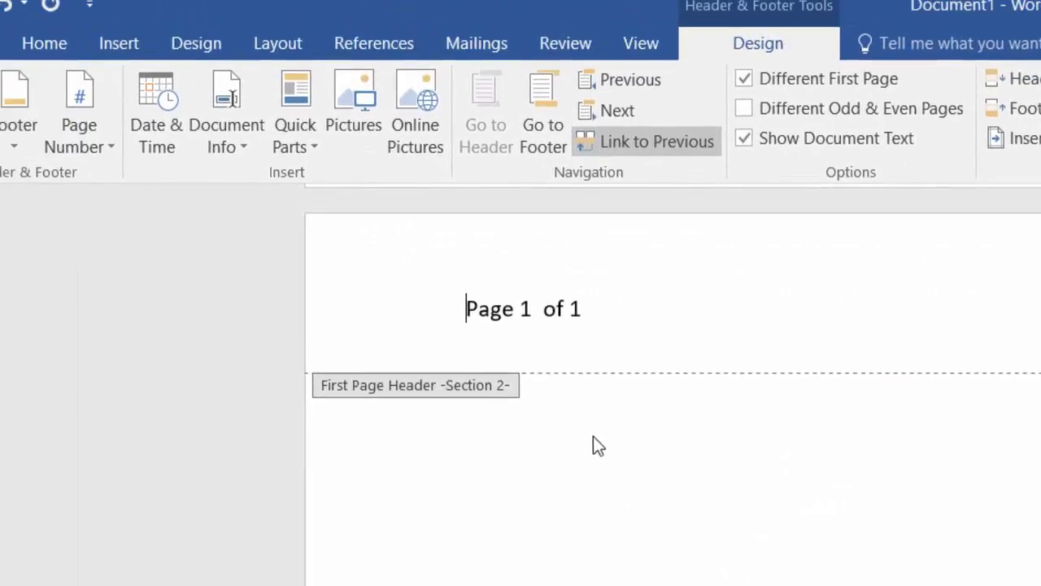
Close header editing and return to section 2's first-page body text.
{"action": "scroll", "coordinate": [648, 403], "scroll_direction": "up", "scroll_amount": 2}
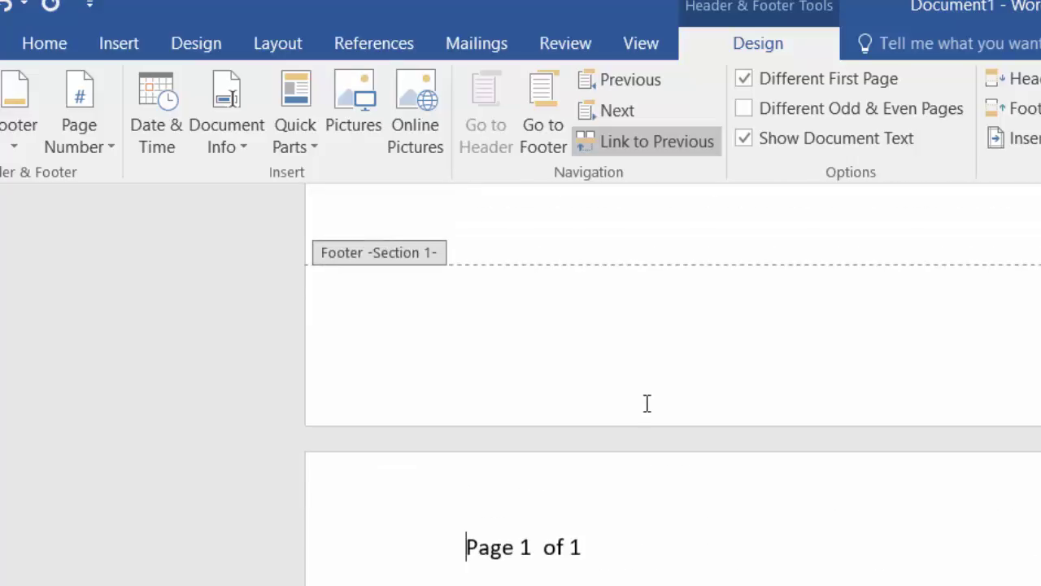
{"action": "scroll", "coordinate": [647, 403], "scroll_direction": "up", "scroll_amount": 8}
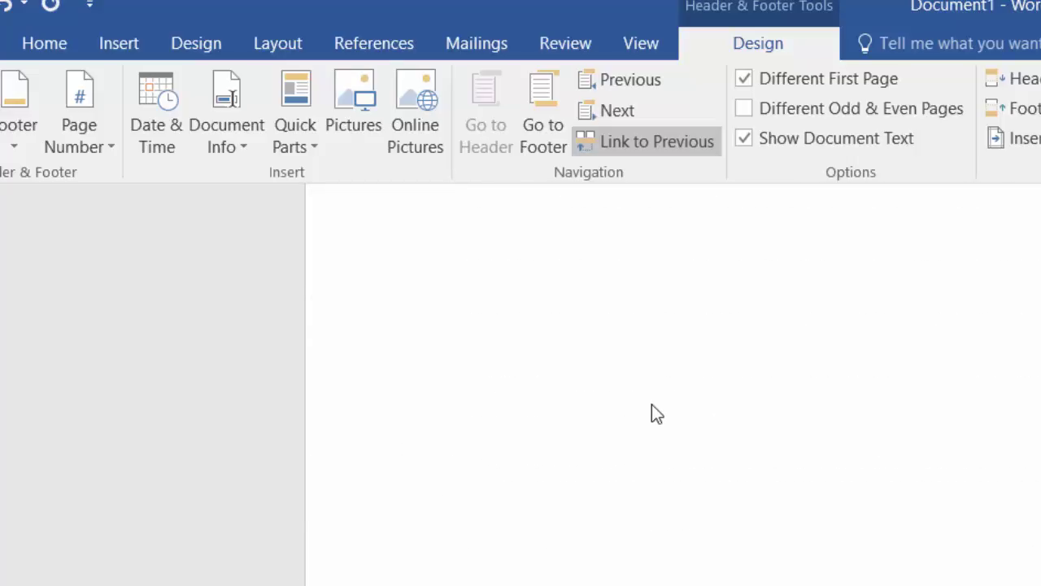
{"action": "scroll", "coordinate": [651, 404], "scroll_direction": "down", "scroll_amount": 3}
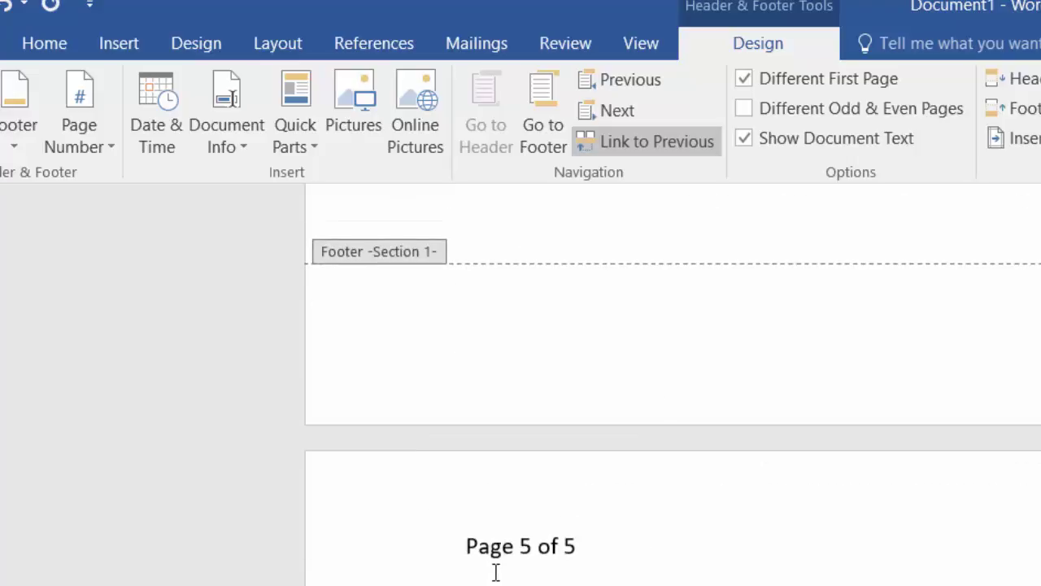
{"action": "scroll", "coordinate": [642, 558], "scroll_direction": "down", "scroll_amount": 5}
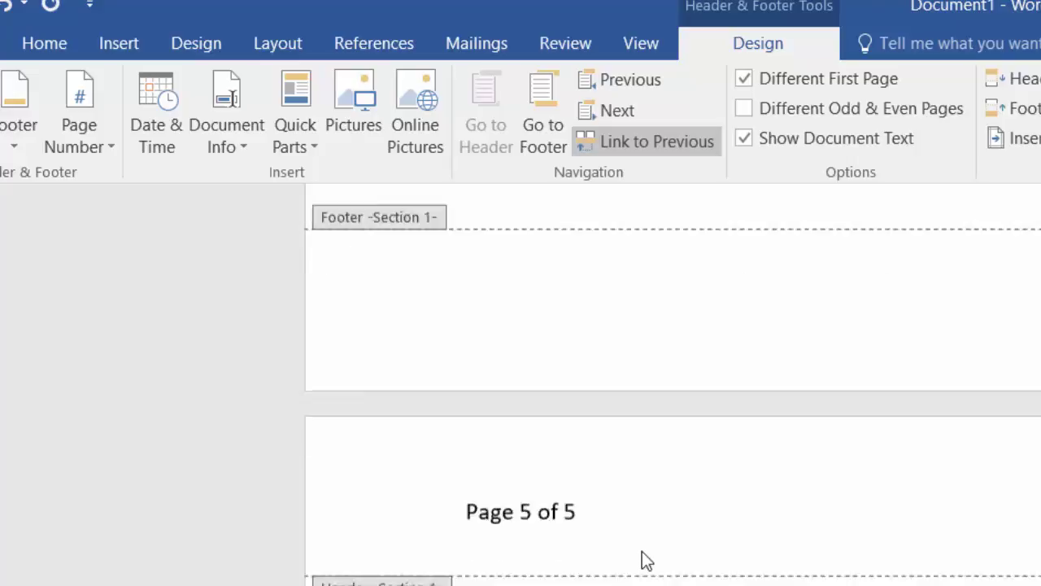
{"action": "scroll", "coordinate": [658, 522], "scroll_direction": "up", "scroll_amount": 3}
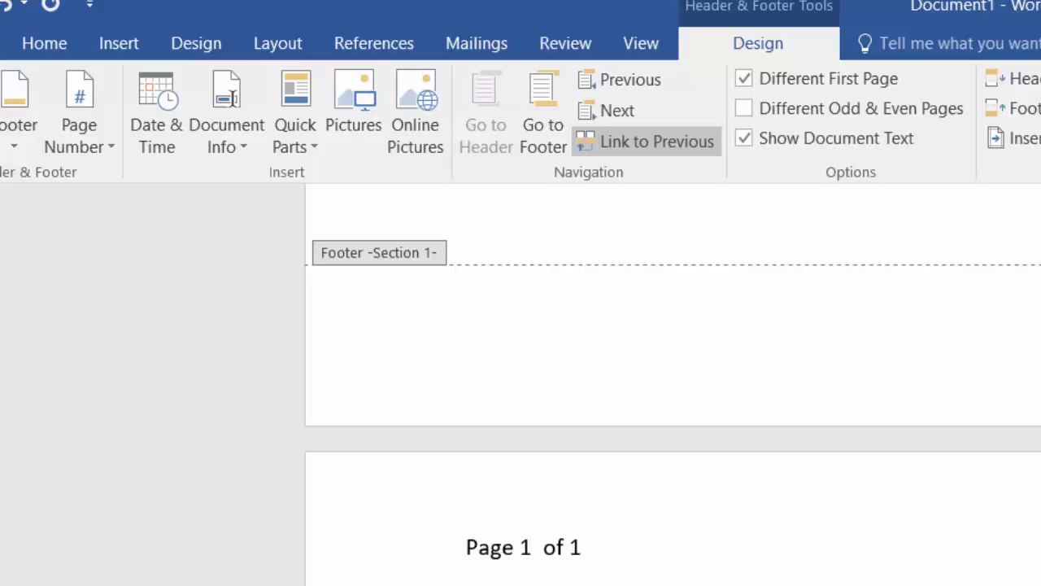
{"action": "scroll", "coordinate": [672, 378], "scroll_direction": "down", "scroll_amount": 1}
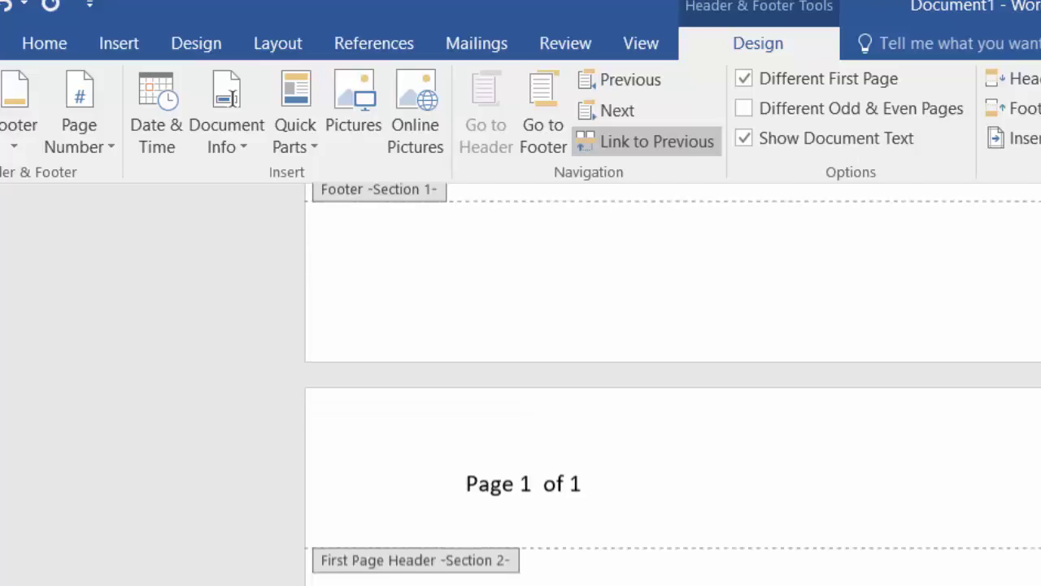
{"action": "double_click", "coordinate": [466, 548]}
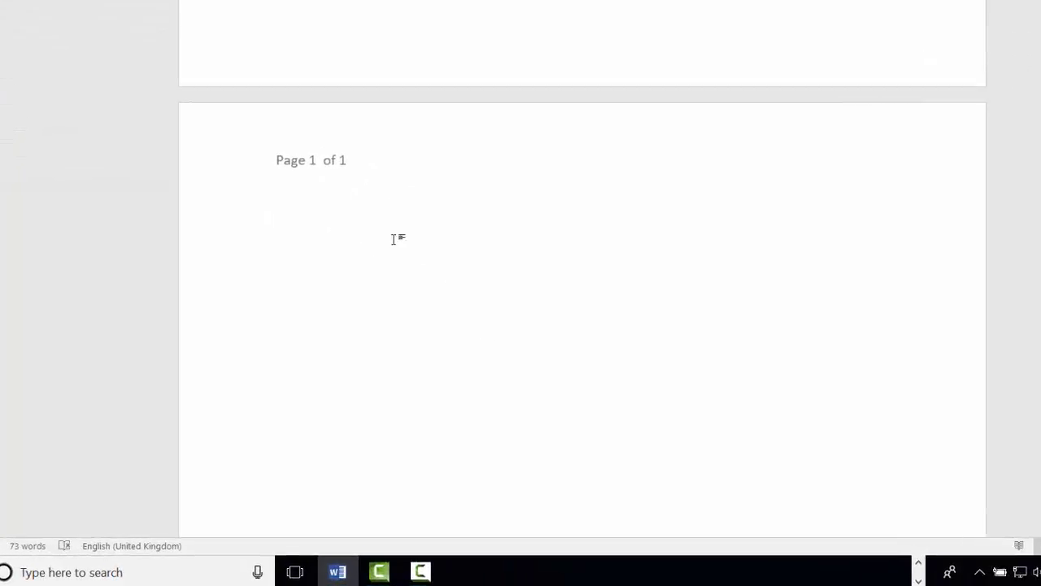
Insert four page breaks so the document spans 11 pages.
{"action": "key", "text": "ctrl+Return"}
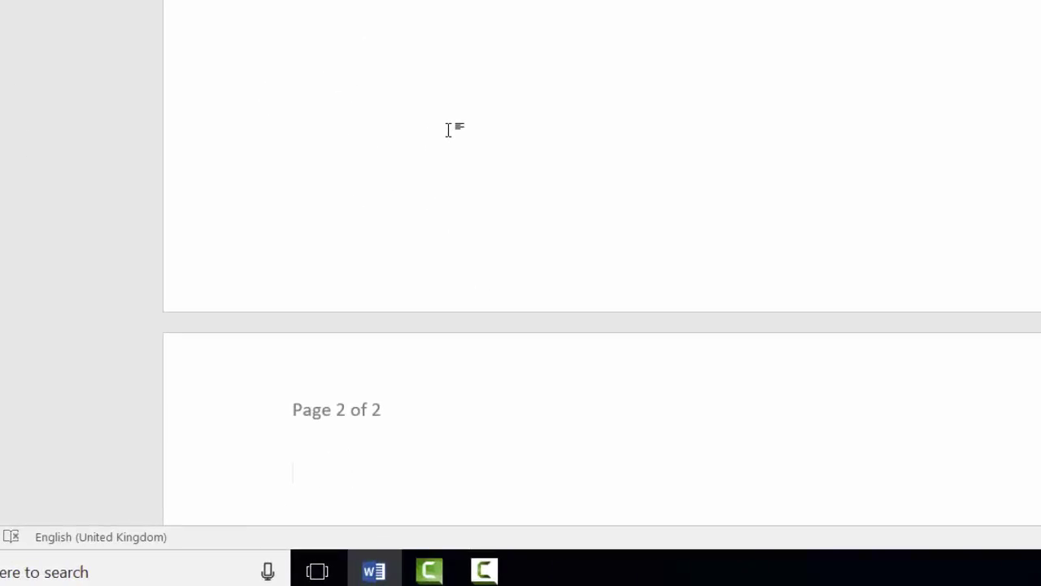
{"action": "key", "text": "ctrl+Return"}
{"action": "key", "text": "ctrl+Return"}
{"action": "key", "text": "ctrl+Return"}
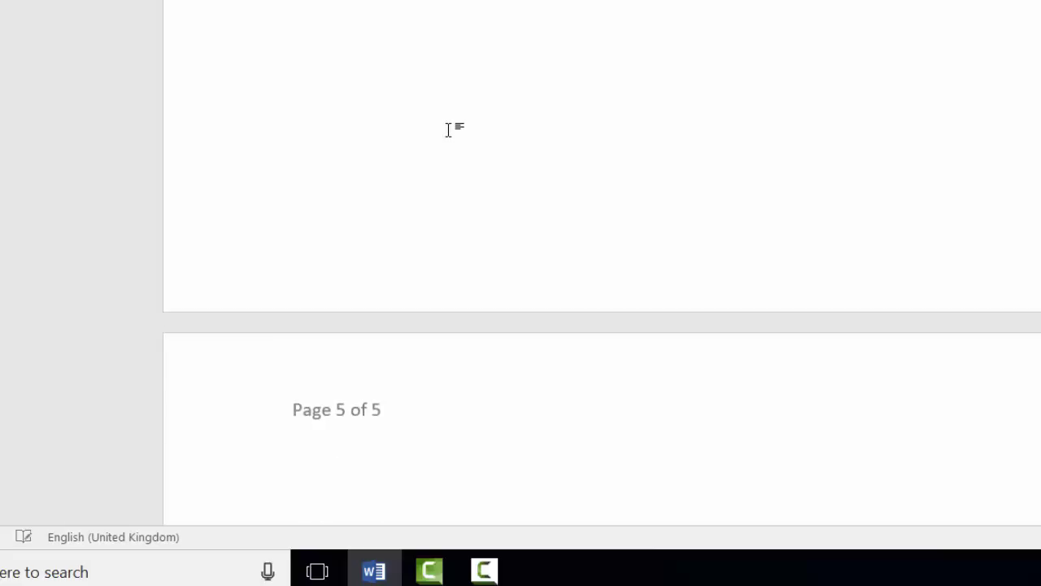
{"action": "key", "text": "ctrl+Return"}
Zoom to 186% and reopen page 1's header, which reads 'Page 1 of 5'.
{"action": "scroll", "coordinate": [557, 133], "scroll_direction": "up", "scroll_amount": 3}
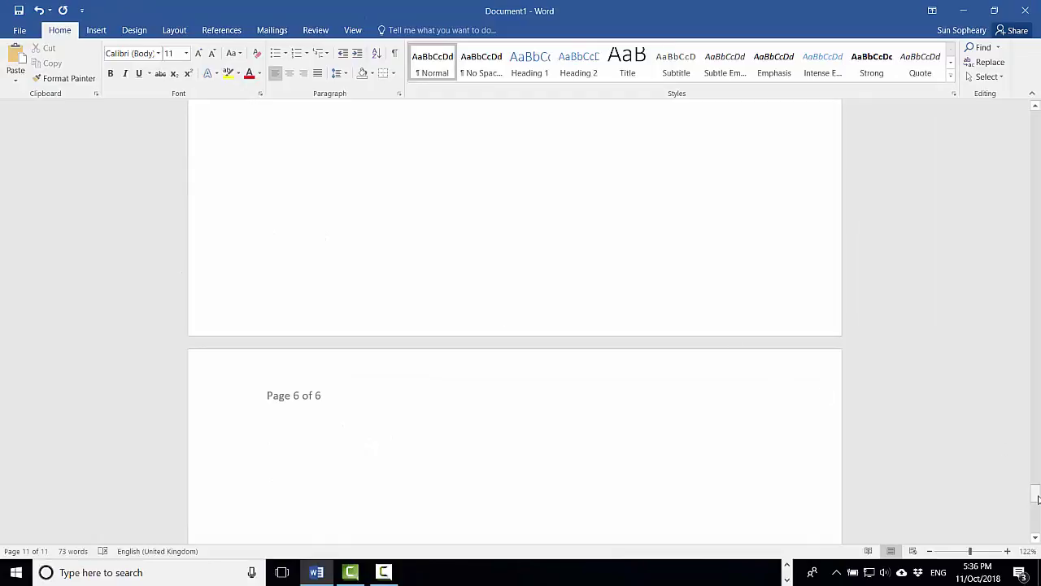
{"action": "left_click", "coordinate": [975, 553]}
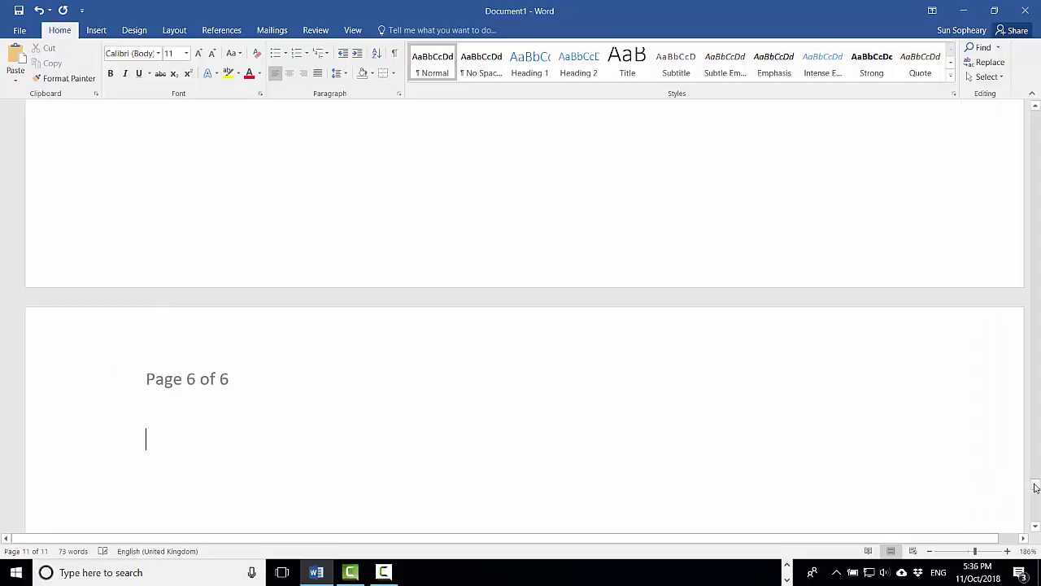
{"action": "left_click_drag", "start_coordinate": [1036, 487], "coordinate": [1036, 117]}
{"action": "double_click", "coordinate": [218, 217]}
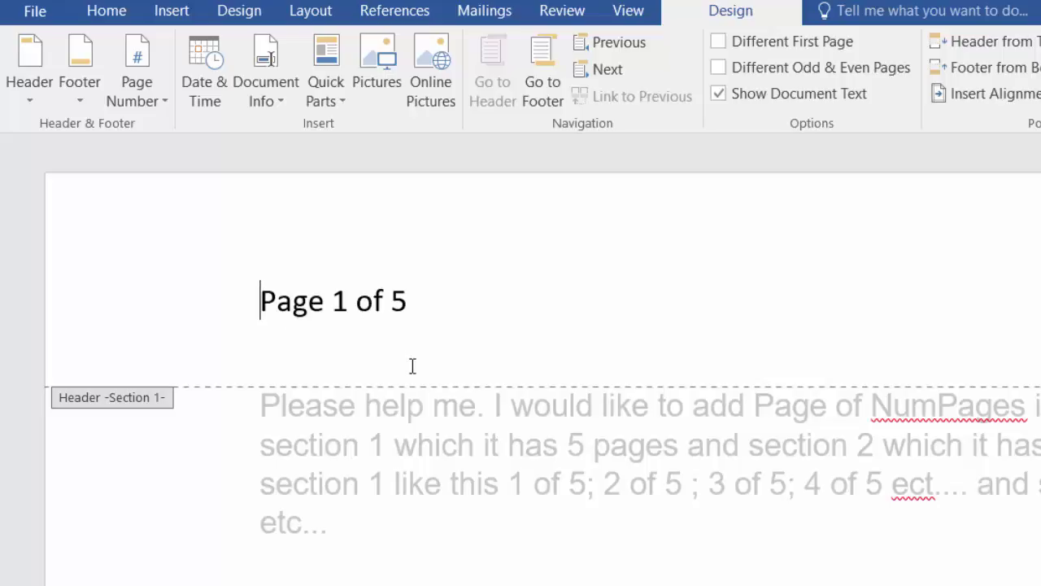
{"action": "scroll", "coordinate": [416, 431], "scroll_direction": "down", "scroll_amount": 5}
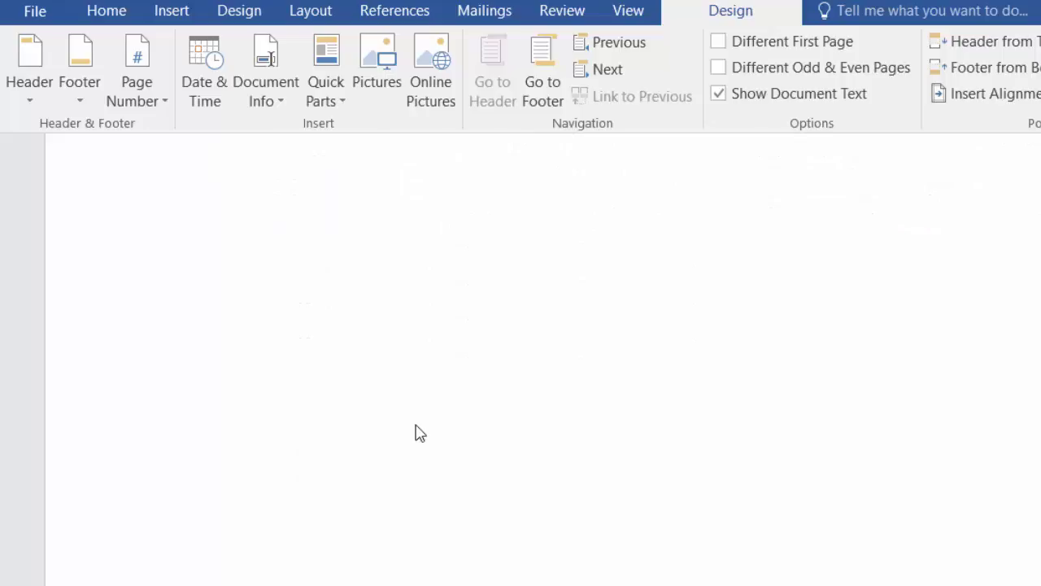
{"action": "scroll", "coordinate": [418, 431], "scroll_direction": "down", "scroll_amount": 5}
{"action": "scroll", "coordinate": [389, 433], "scroll_direction": "down", "scroll_amount": 5}
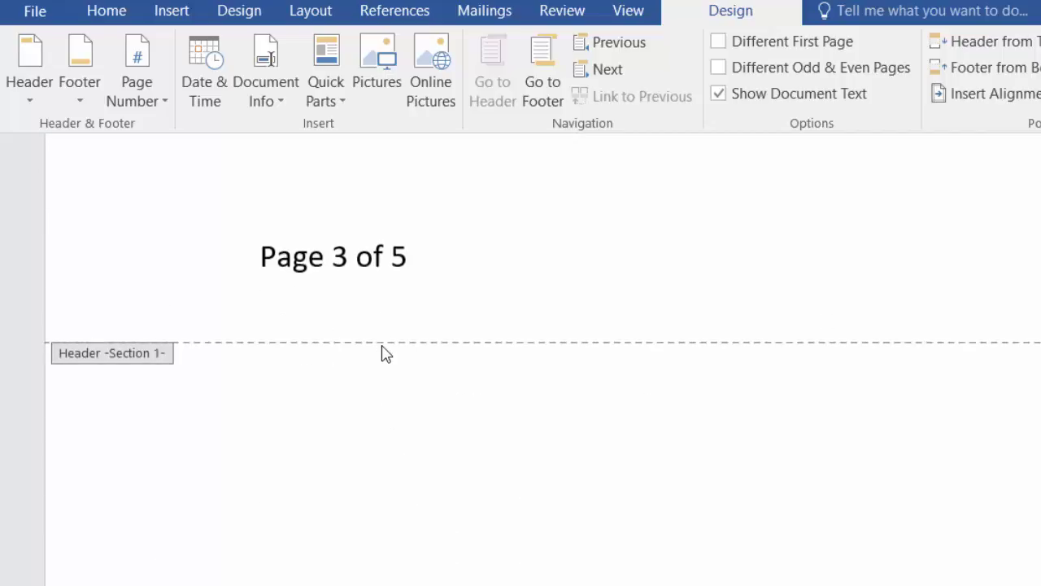
{"action": "scroll", "coordinate": [383, 377], "scroll_direction": "down", "scroll_amount": 5}
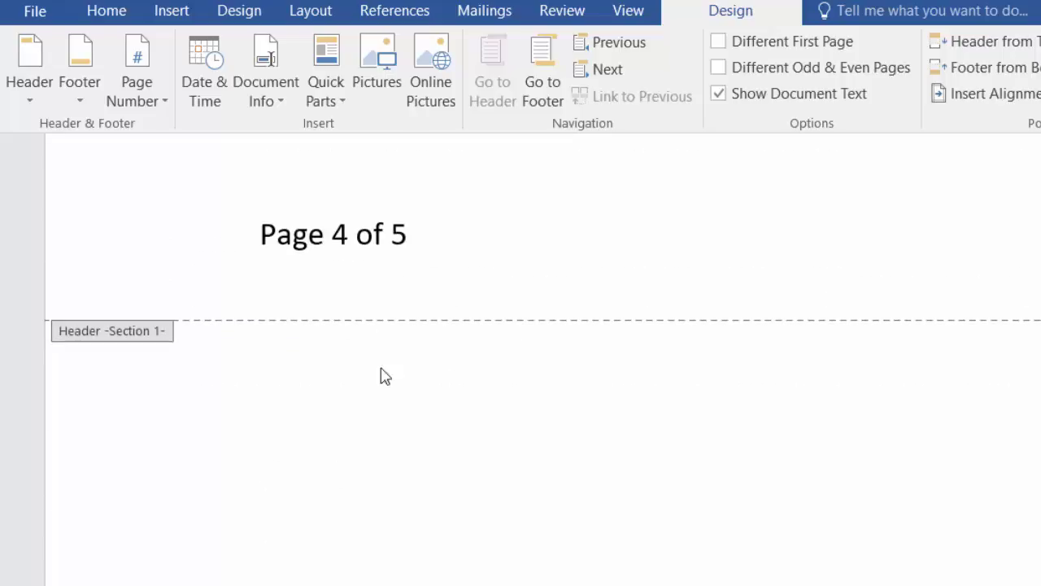
{"action": "scroll", "coordinate": [366, 285], "scroll_direction": "down", "scroll_amount": 5}
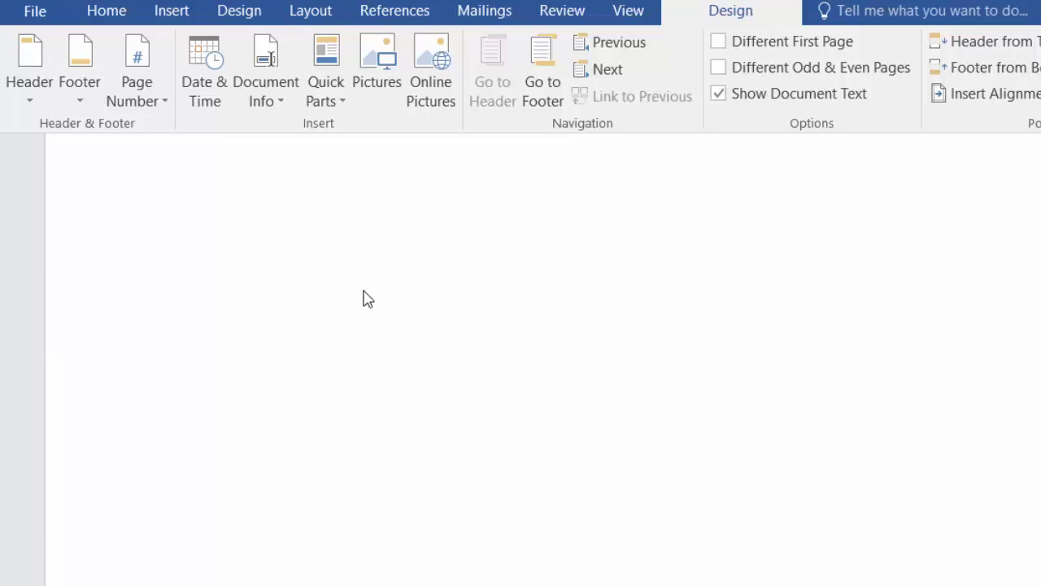
{"action": "scroll", "coordinate": [407, 541], "scroll_direction": "down", "scroll_amount": 5}
{"action": "scroll", "coordinate": [407, 532], "scroll_direction": "down", "scroll_amount": 5}
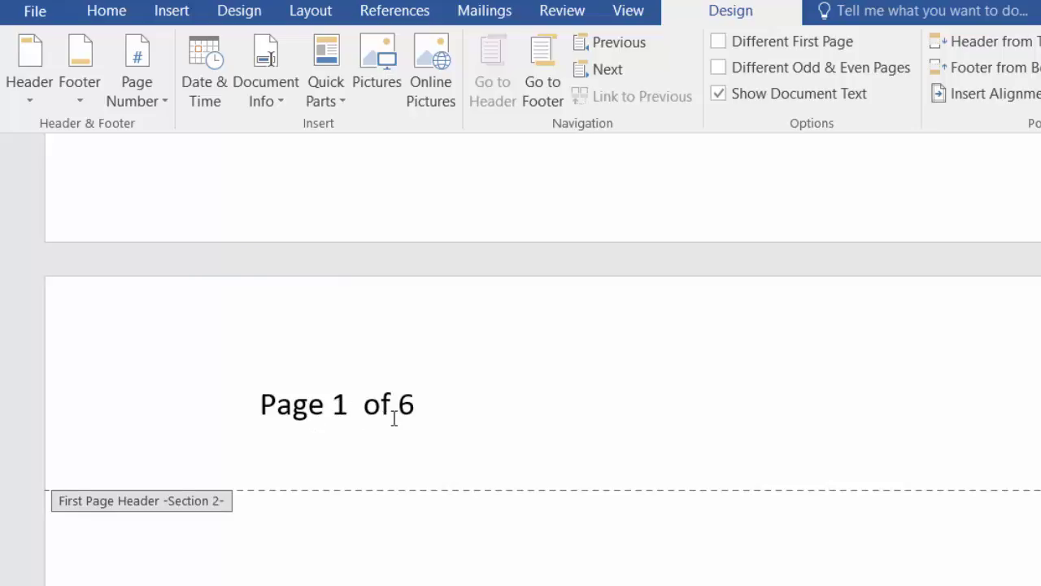
{"action": "scroll", "coordinate": [411, 451], "scroll_direction": "down", "scroll_amount": 5}
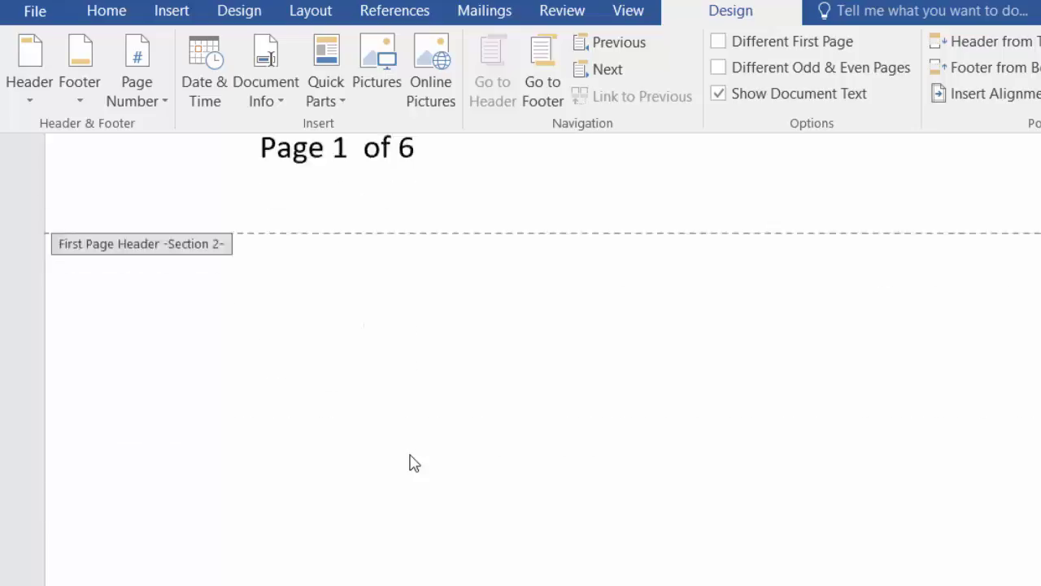
{"action": "scroll", "coordinate": [411, 463], "scroll_direction": "down", "scroll_amount": 5}
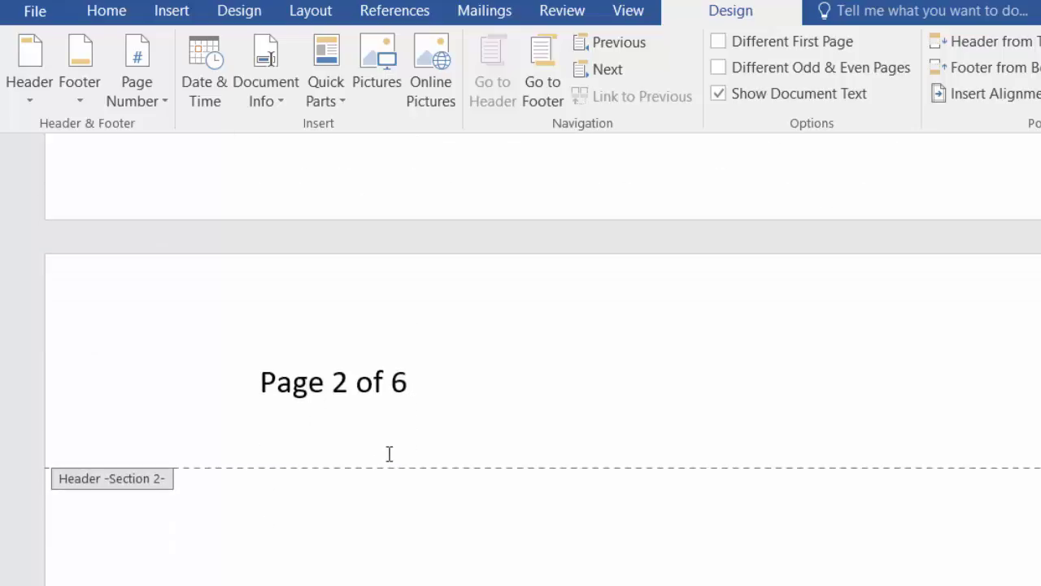
{"action": "scroll", "coordinate": [376, 426], "scroll_direction": "down", "scroll_amount": 3}
{"action": "scroll", "coordinate": [371, 425], "scroll_direction": "down", "scroll_amount": 6}
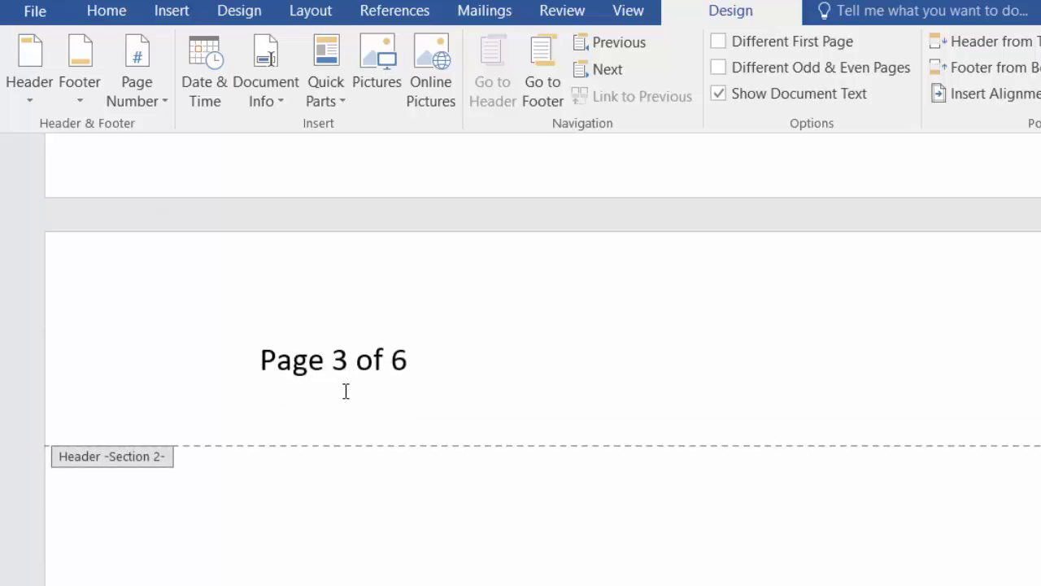
{"action": "scroll", "coordinate": [343, 398], "scroll_direction": "down", "scroll_amount": 5}
{"action": "scroll", "coordinate": [345, 398], "scroll_direction": "down", "scroll_amount": 8}
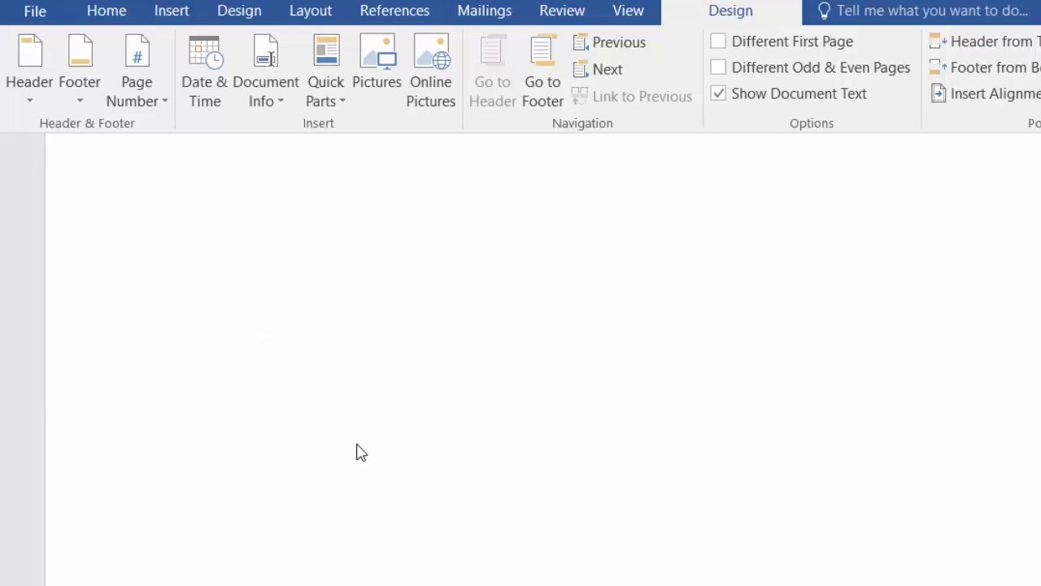
{"action": "scroll", "coordinate": [362, 452], "scroll_direction": "down", "scroll_amount": 6}
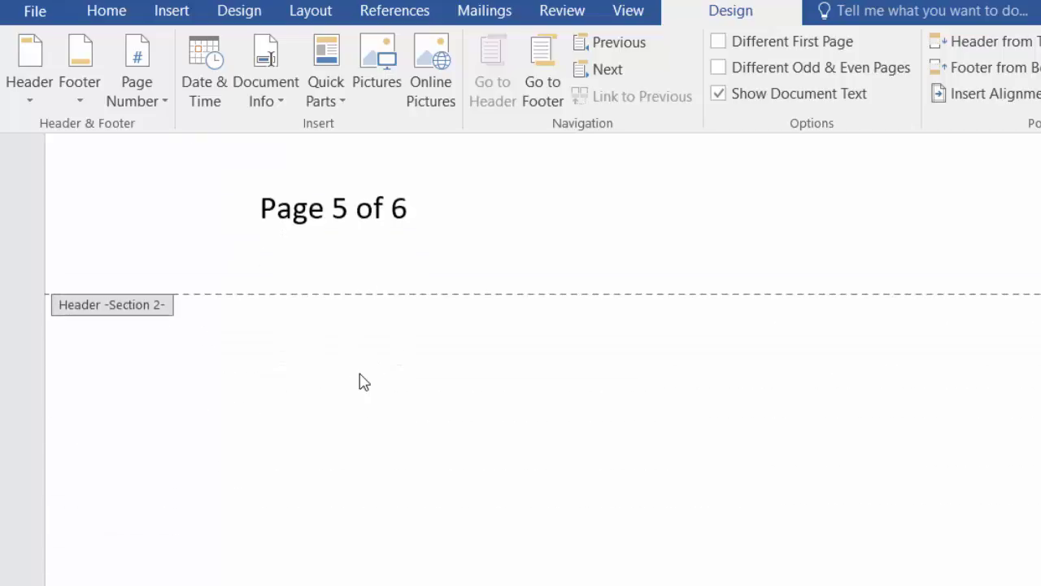